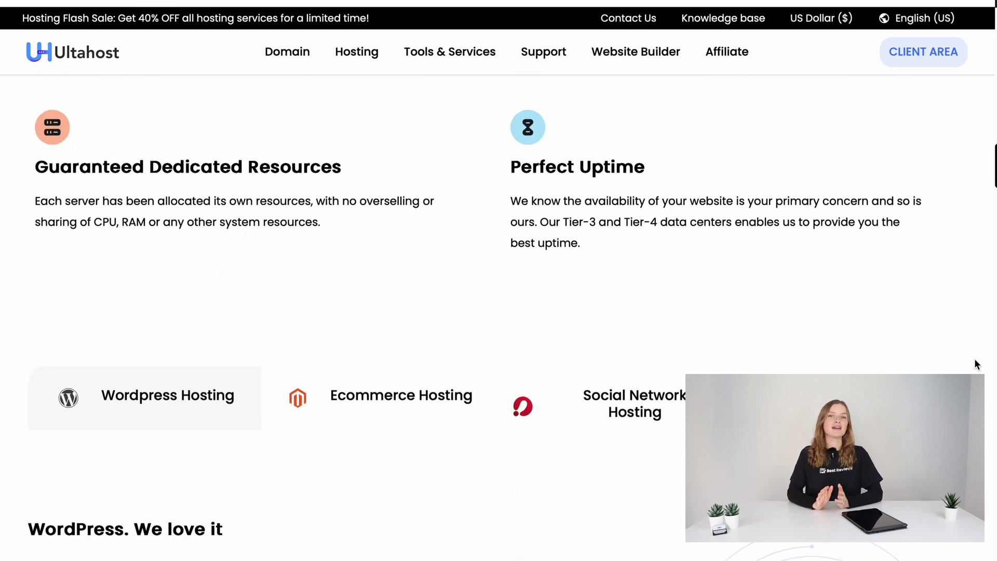
scroll(975, 359, down, 5)
Browse the Ecommerce, Social Network and CRM Hosting details on Best Reviews.
click(433, 123)
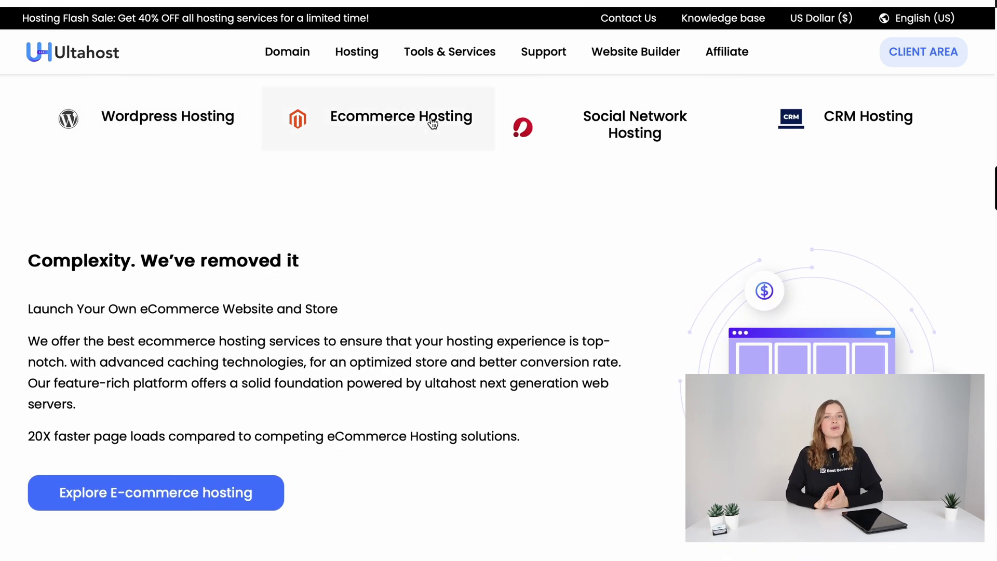
click(621, 124)
click(815, 121)
scroll(983, 239, down, 5)
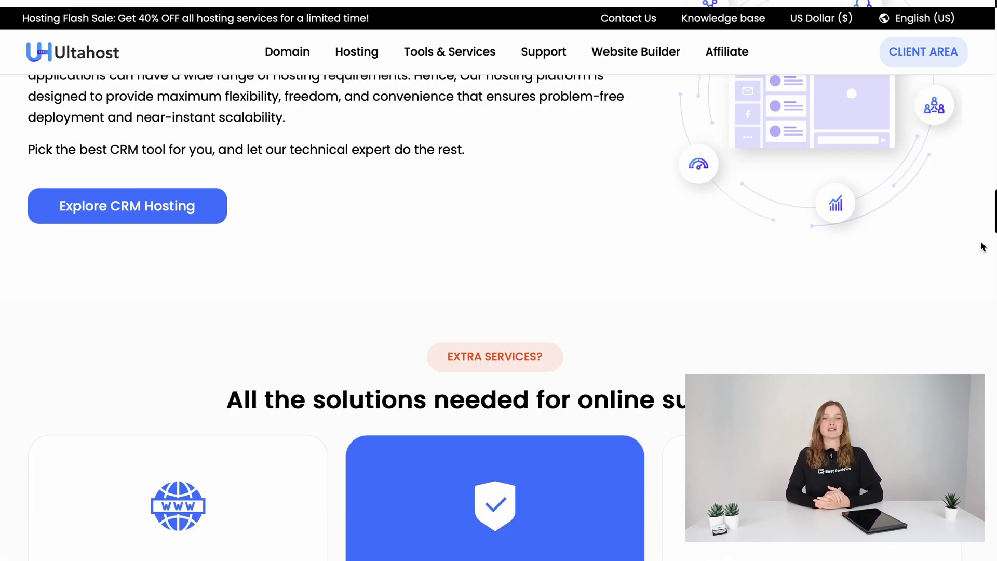
scroll(982, 238, down, 3)
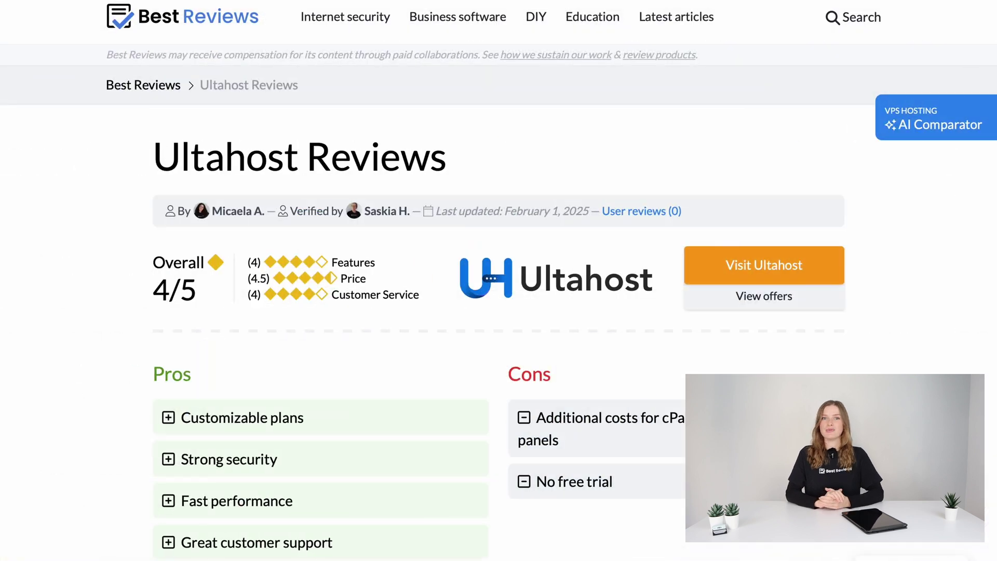
scroll(498, 312, down, 4)
scroll(498, 312, down, 4)
scroll(499, 312, down, 4)
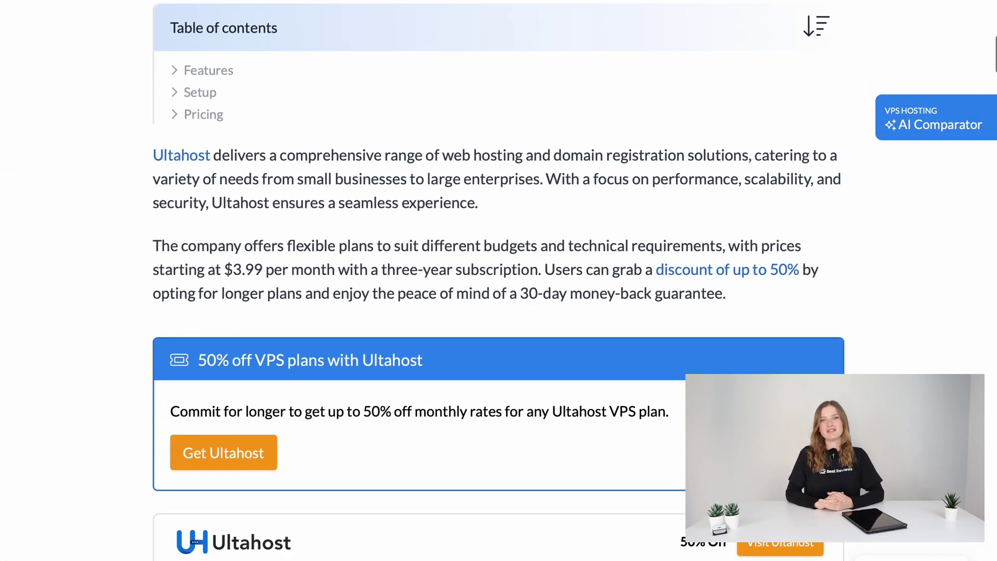
scroll(499, 311, down, 5)
scroll(498, 312, down, 3)
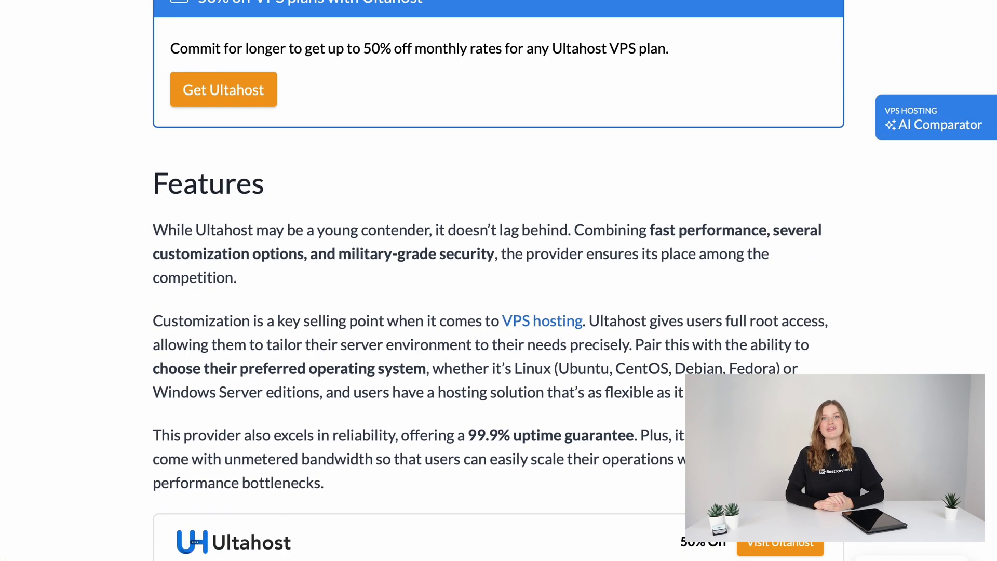
scroll(498, 312, down, 8)
scroll(499, 311, down, 4)
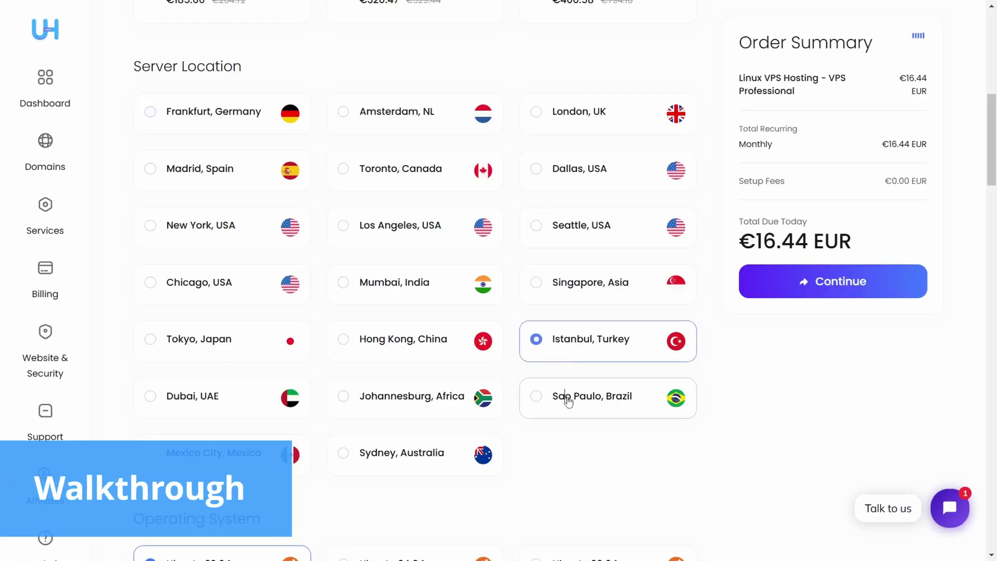
Pick a server location, AlmaLinux + Plesk OS, and the aaPanel + Free control panel.
click(415, 282)
scroll(398, 224, down, 3)
scroll(397, 225, down, 2)
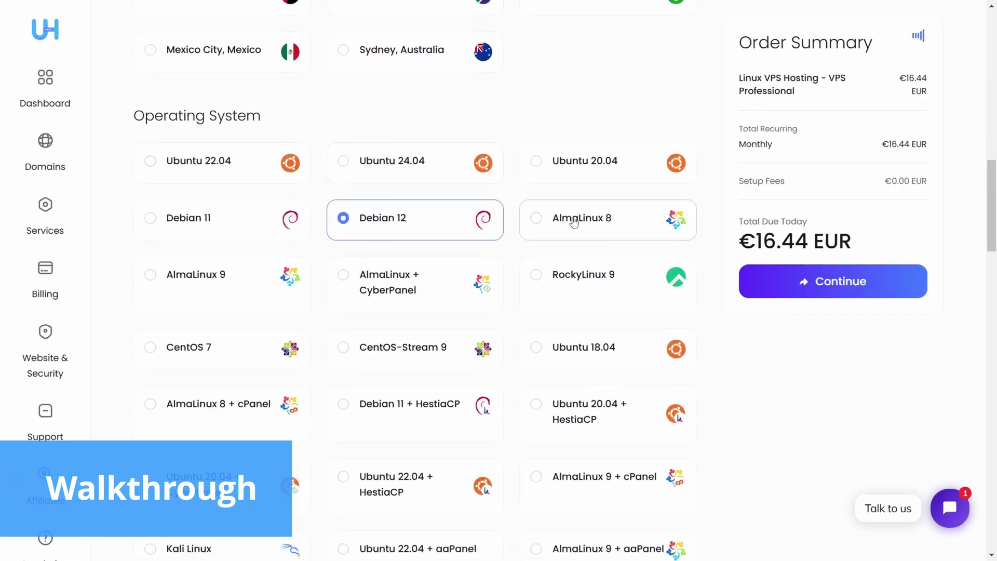
scroll(391, 297, down, 2)
click(203, 450)
scroll(234, 390, down, 2)
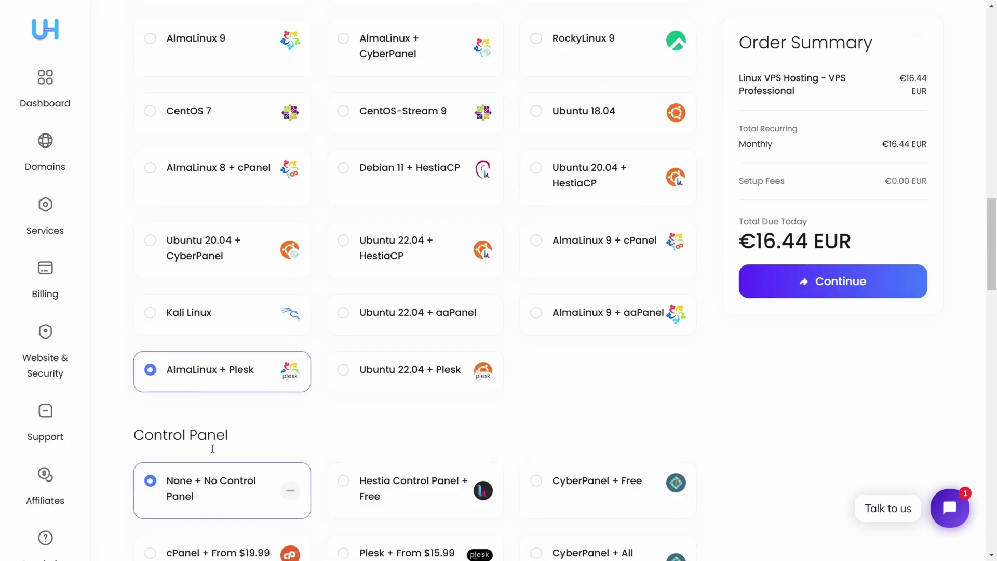
scroll(339, 271, down, 3)
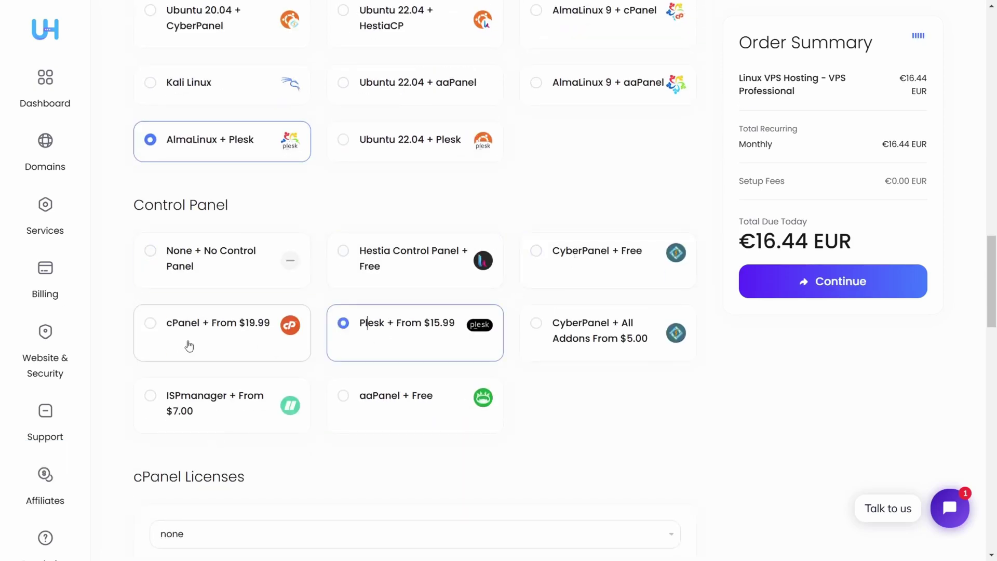
click(367, 411)
scroll(468, 390, down, 3)
Leave the cPanel, ISPmanager and Plesk licenses and additional disk space at none.
click(658, 298)
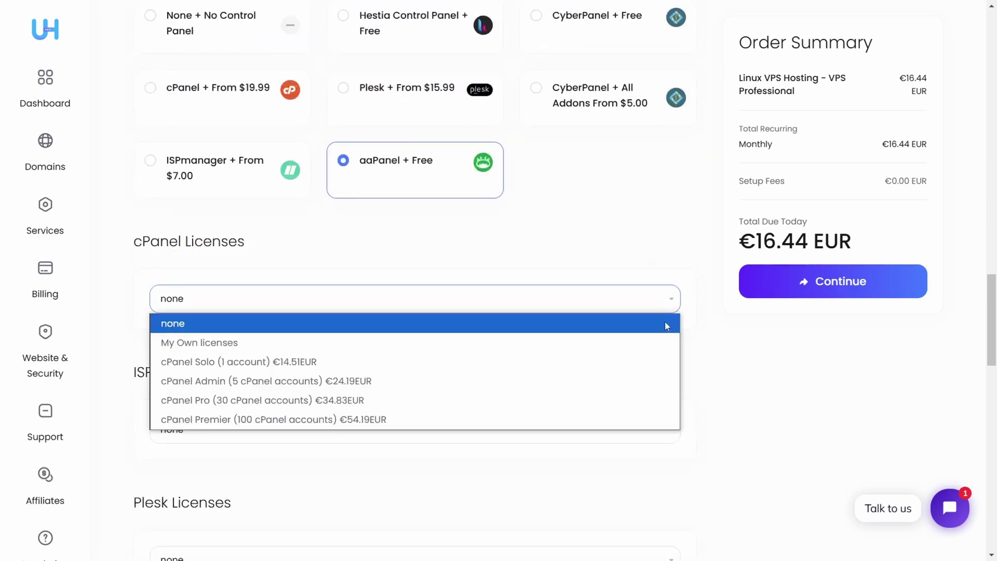
click(647, 300)
click(577, 430)
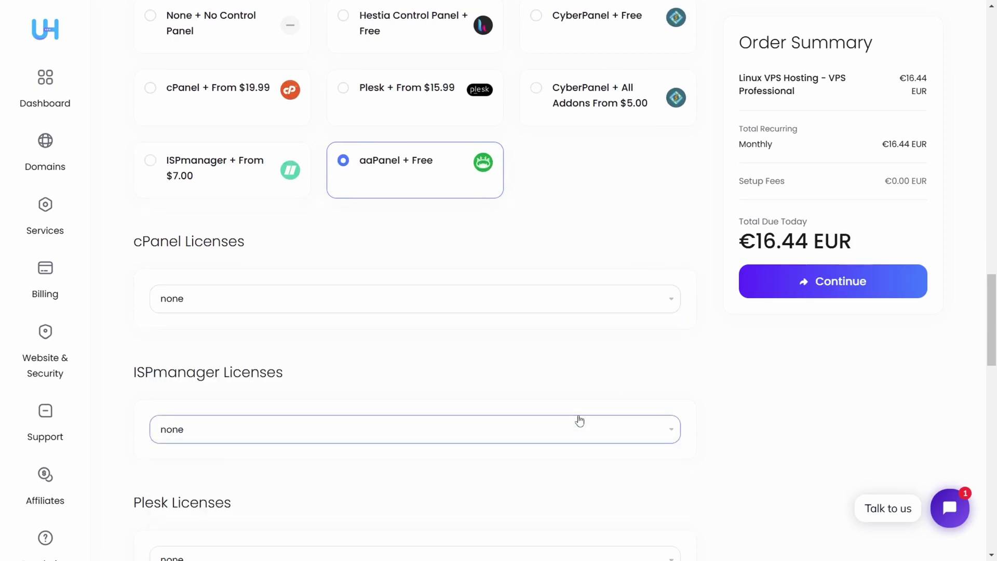
scroll(577, 420, down, 2)
click(573, 391)
click(566, 398)
scroll(566, 398, down, 3)
click(467, 283)
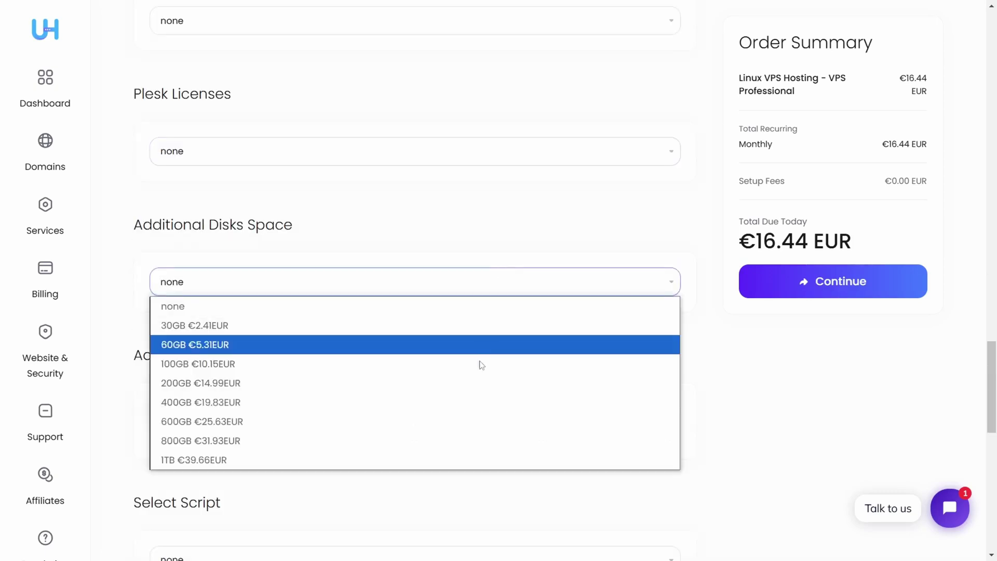
Keep zero extra IPv4 addresses and no script, with New Installation as the service type.
click(459, 282)
drag(162, 410, 277, 420)
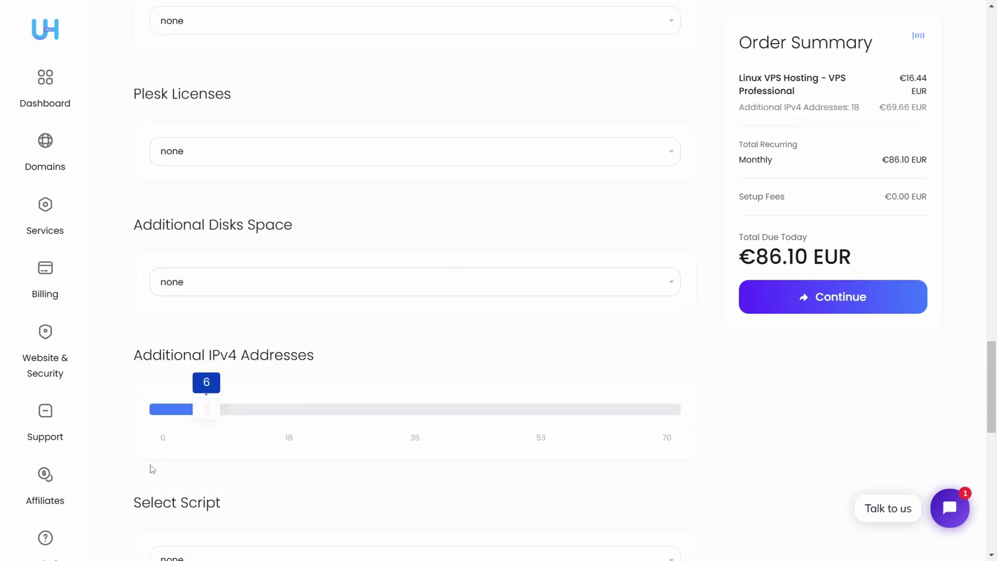
click(143, 419)
scroll(156, 374, down, 3)
click(328, 285)
scroll(336, 156, down, 1)
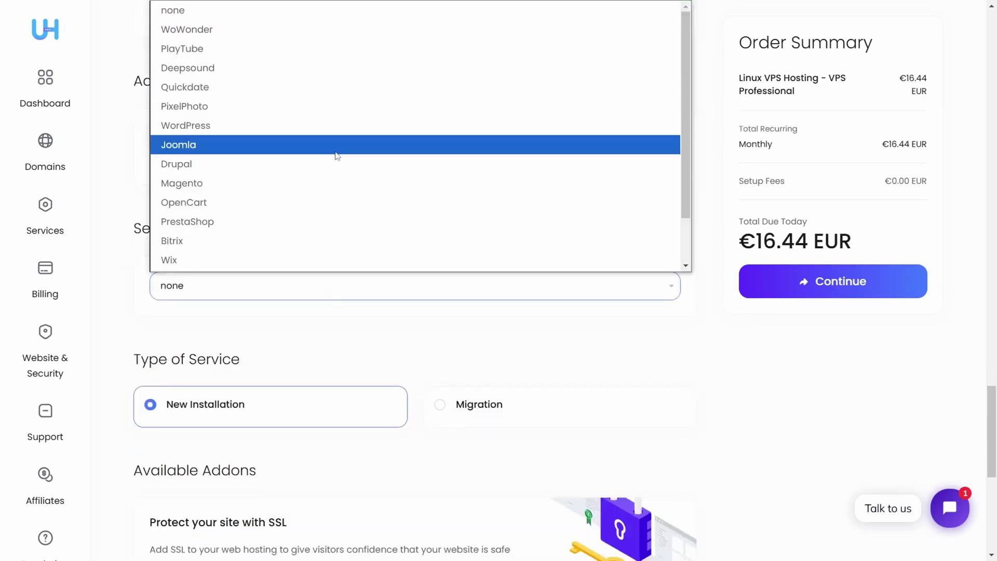
key(Escape)
scroll(336, 312, down, 2)
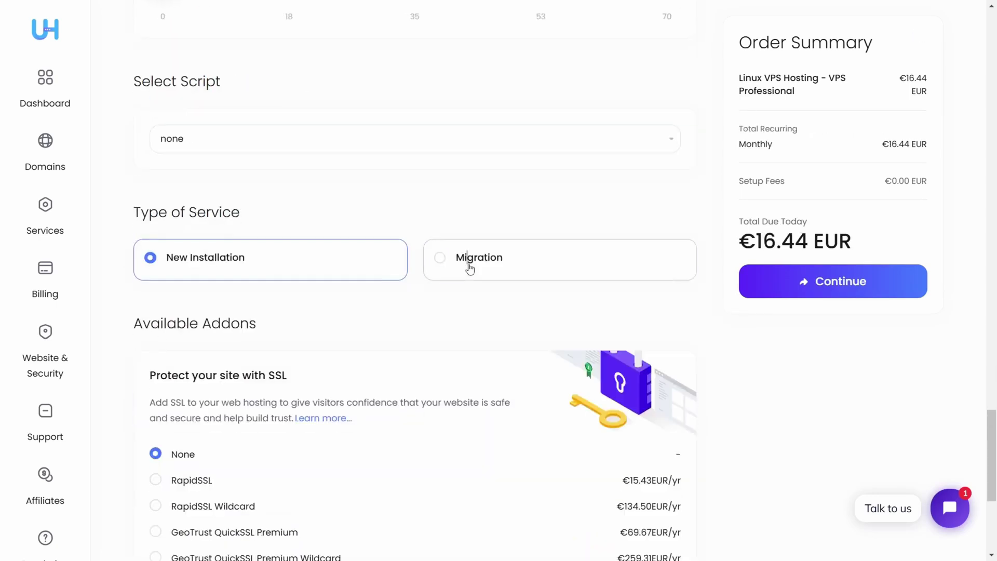
click(222, 269)
scroll(224, 277, down, 3)
scroll(223, 277, up, 3)
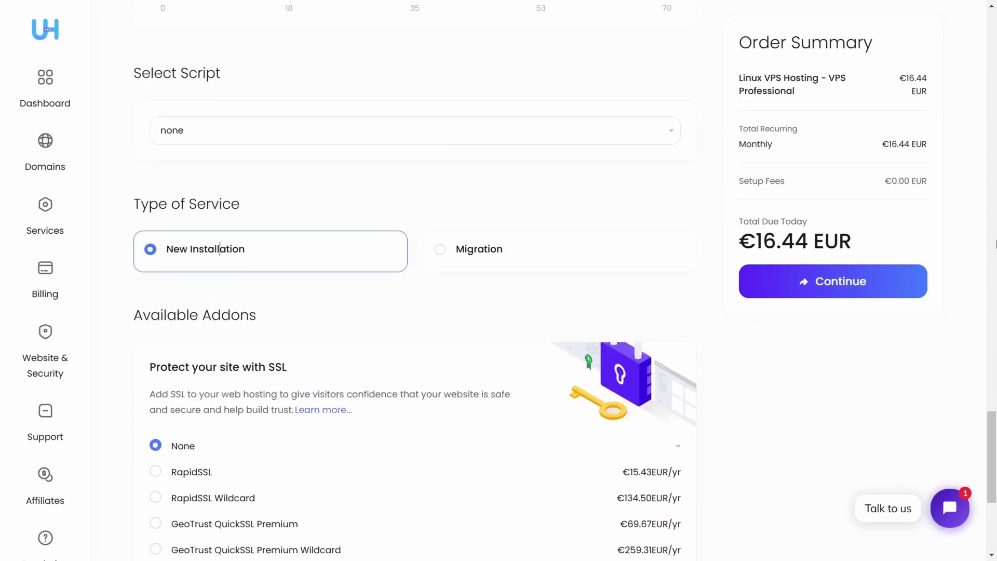
scroll(223, 277, down, 1)
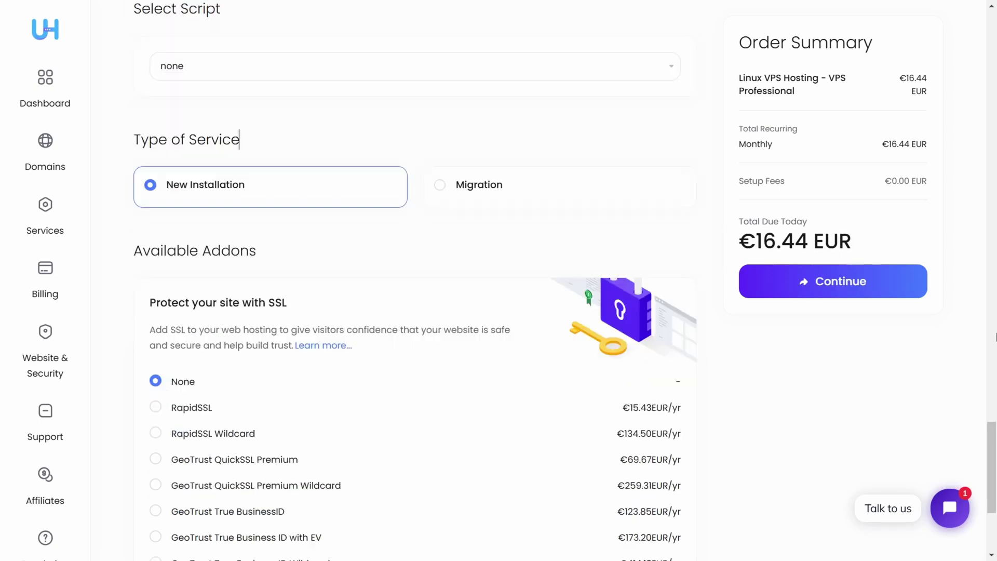
Go to the client area dashboard and open the Transfer Domain page.
click(56, 89)
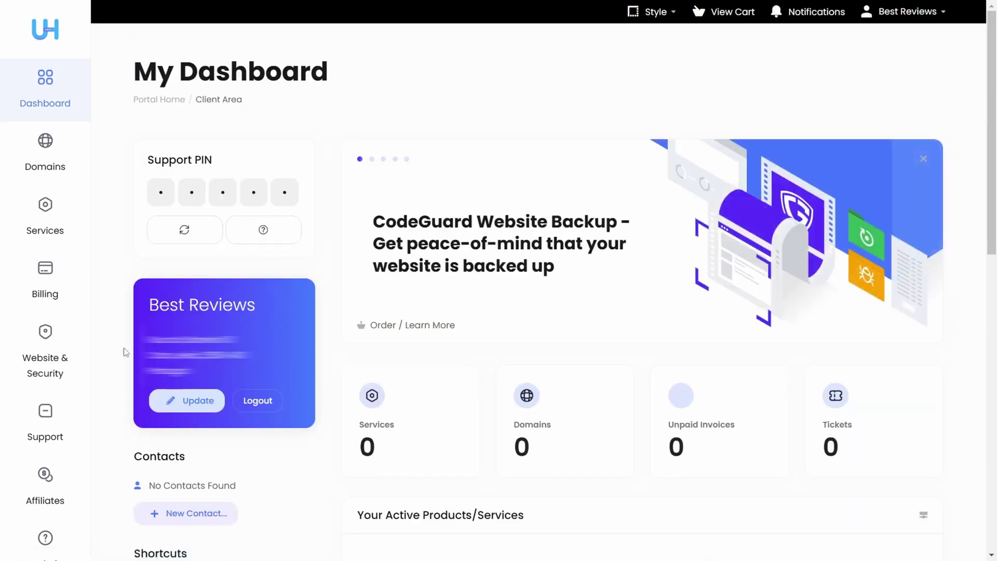
scroll(124, 352, down, 1)
scroll(125, 352, down, 6)
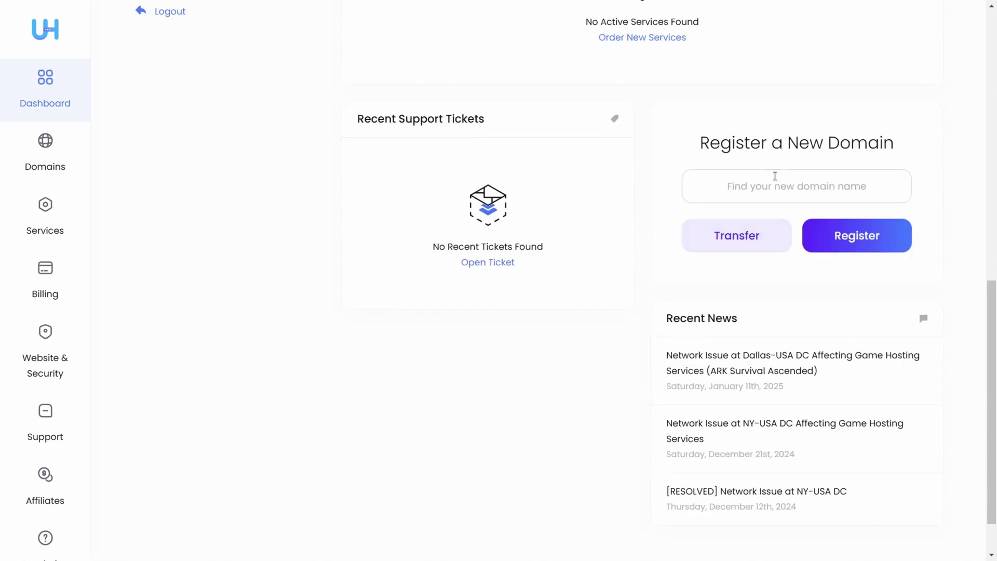
click(774, 240)
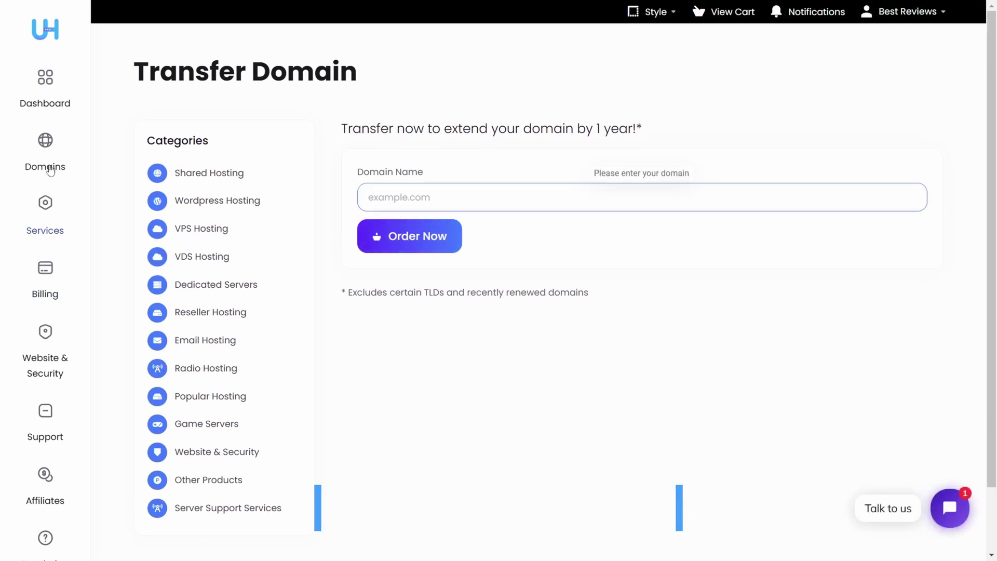
mouse_move(44, 154)
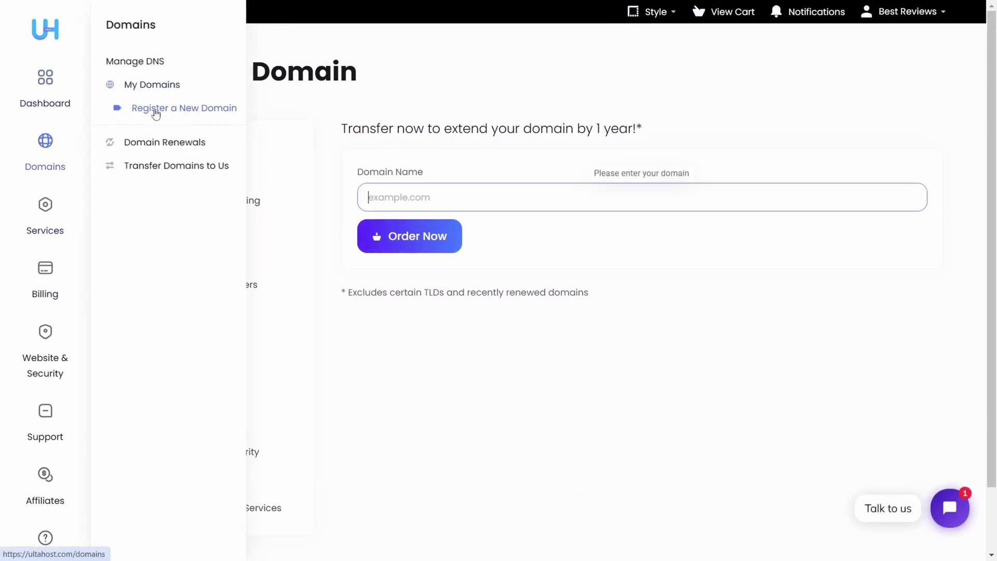
Search domain availability for 'bestreviewstesting' on the new domain registration page.
click(155, 110)
text(bestreviewstesting)
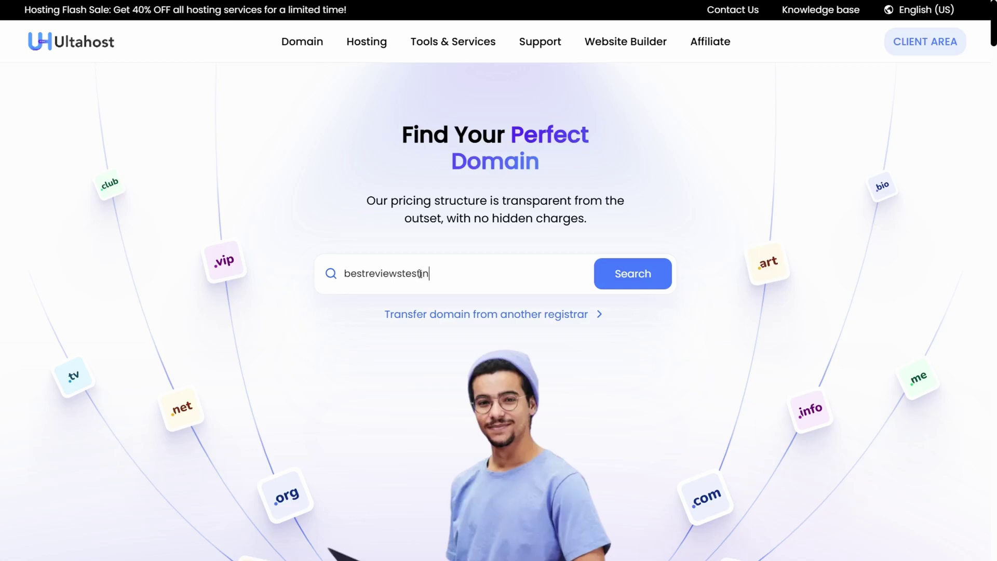
key(Return)
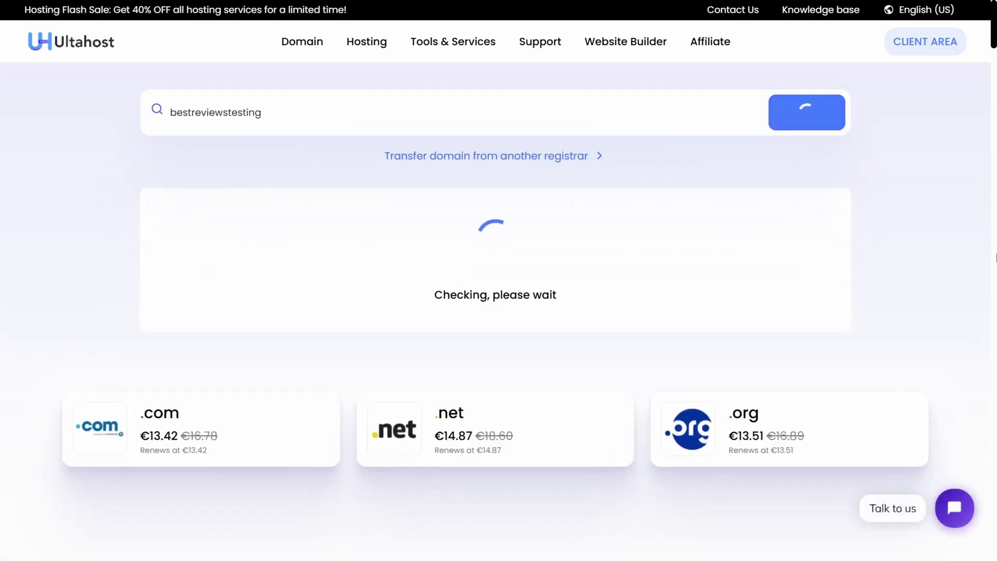
scroll(931, 231, down, 2)
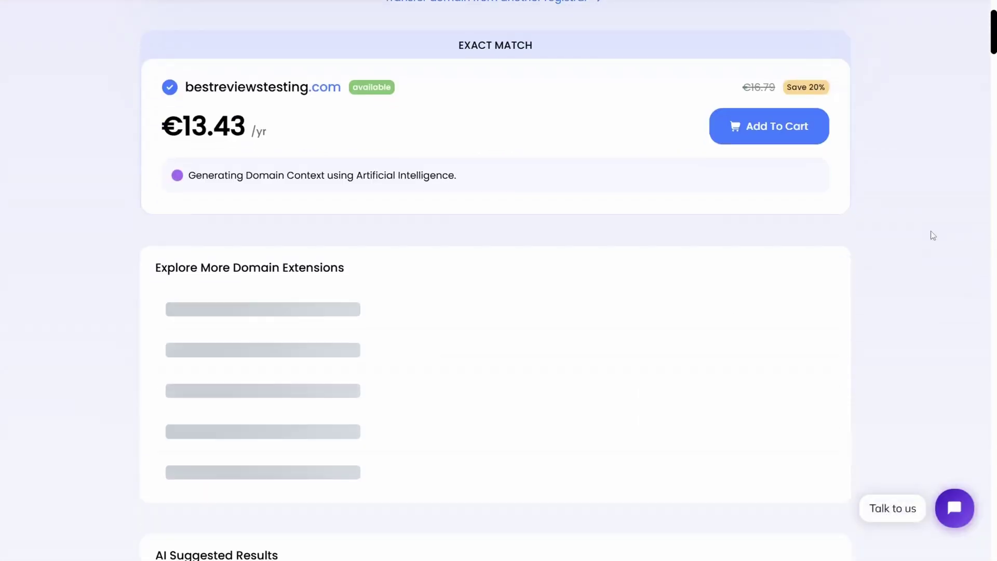
scroll(931, 231, down, 2)
scroll(931, 231, down, 2)
scroll(931, 231, down, 1)
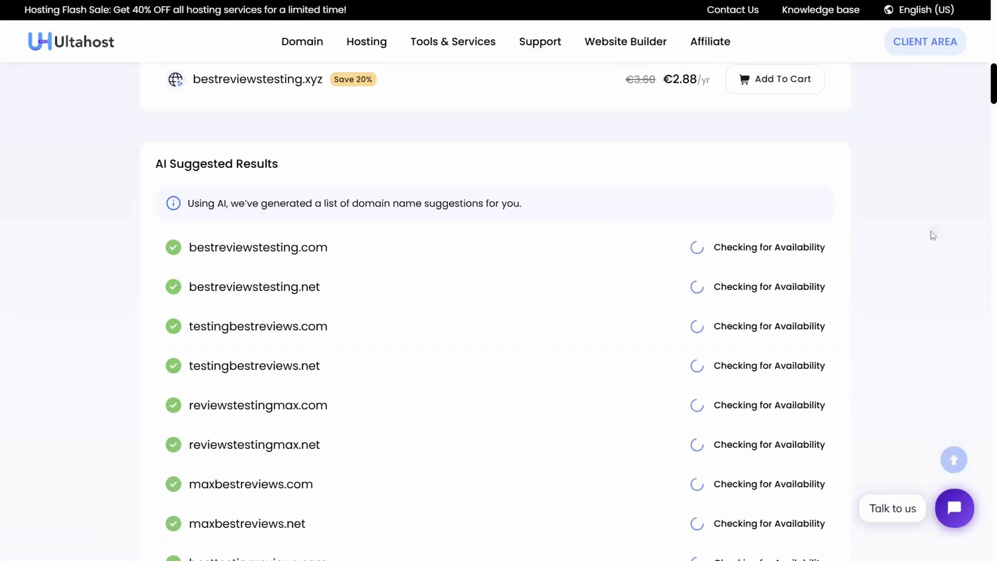
scroll(930, 231, up, 3)
scroll(931, 231, up, 5)
scroll(931, 231, up, 2)
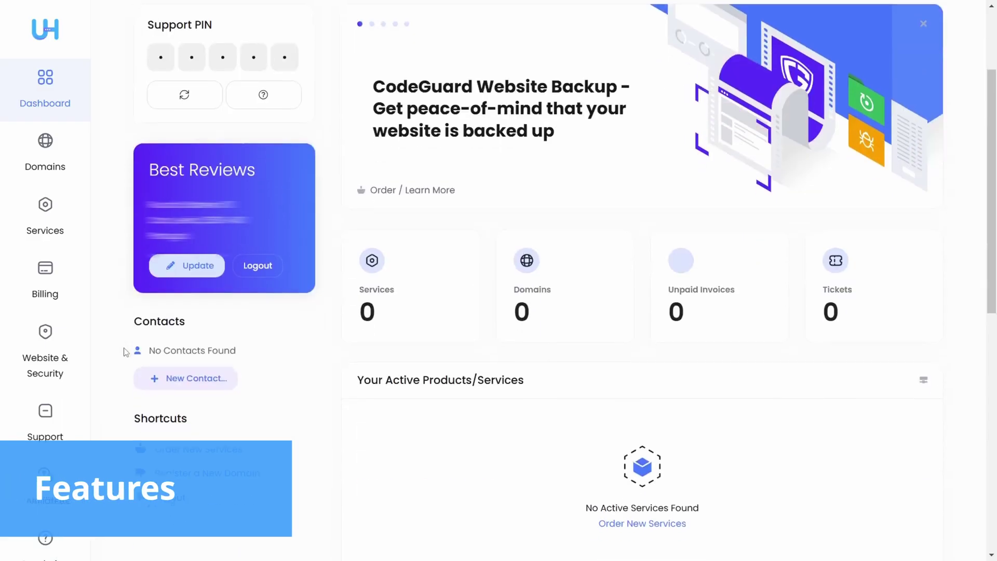
Open the Linux VPS Hosting details and check its configurable options and additional information.
click(378, 270)
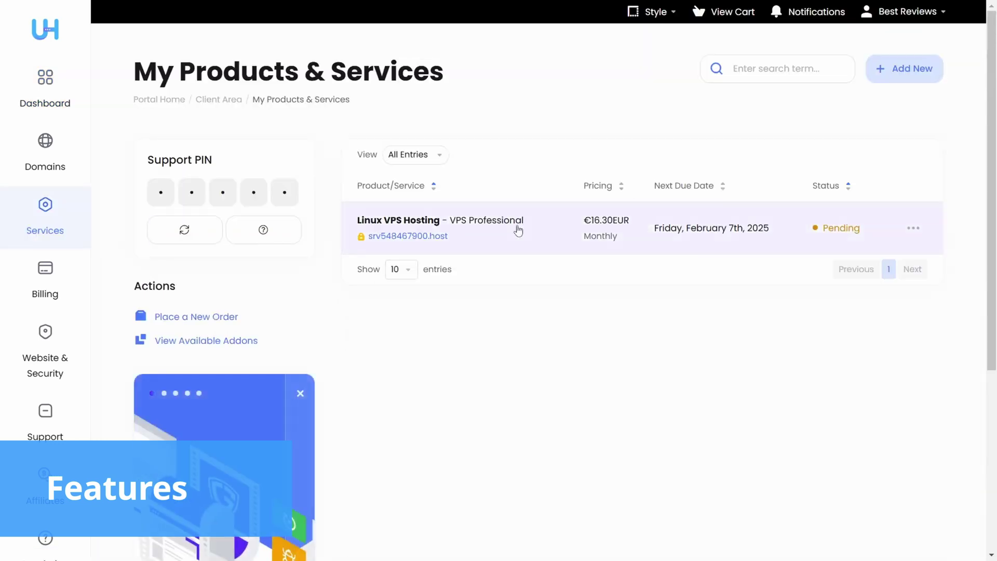
click(914, 227)
click(875, 259)
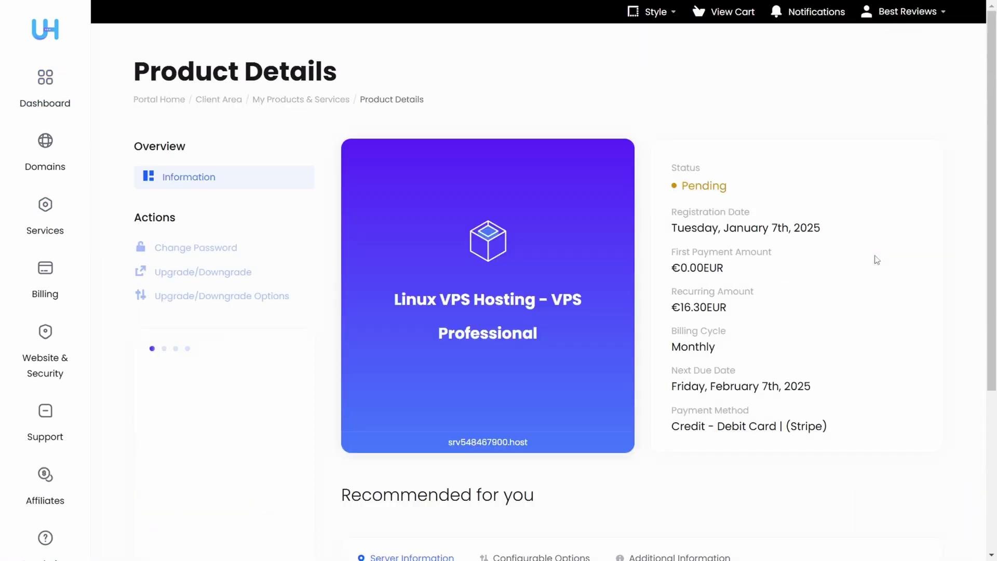
scroll(876, 260, down, 5)
click(541, 323)
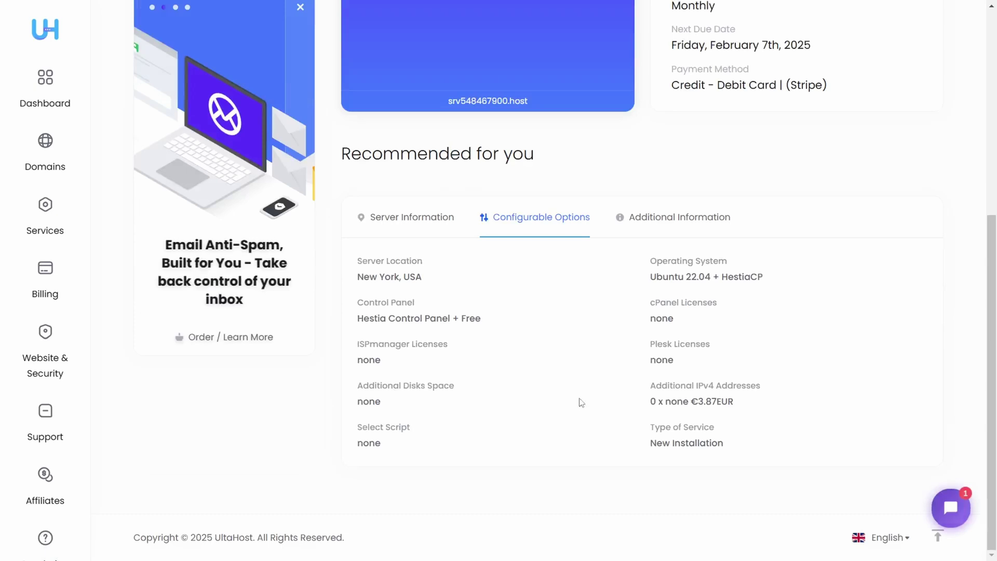
click(678, 323)
scroll(449, 386, up, 5)
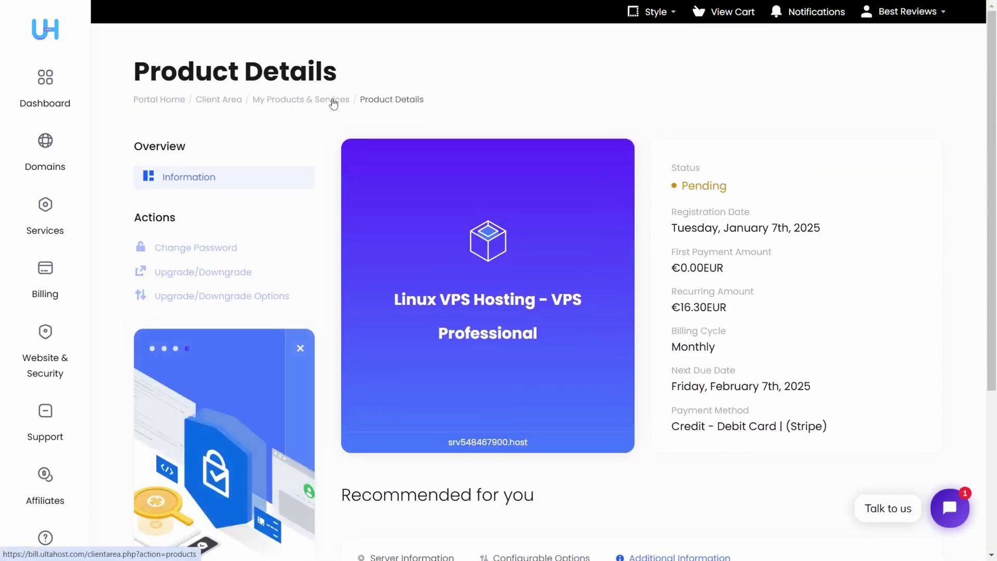
Return to the services list and dashboard, then start adding a new contact.
click(300, 99)
scroll(334, 230, up, 2)
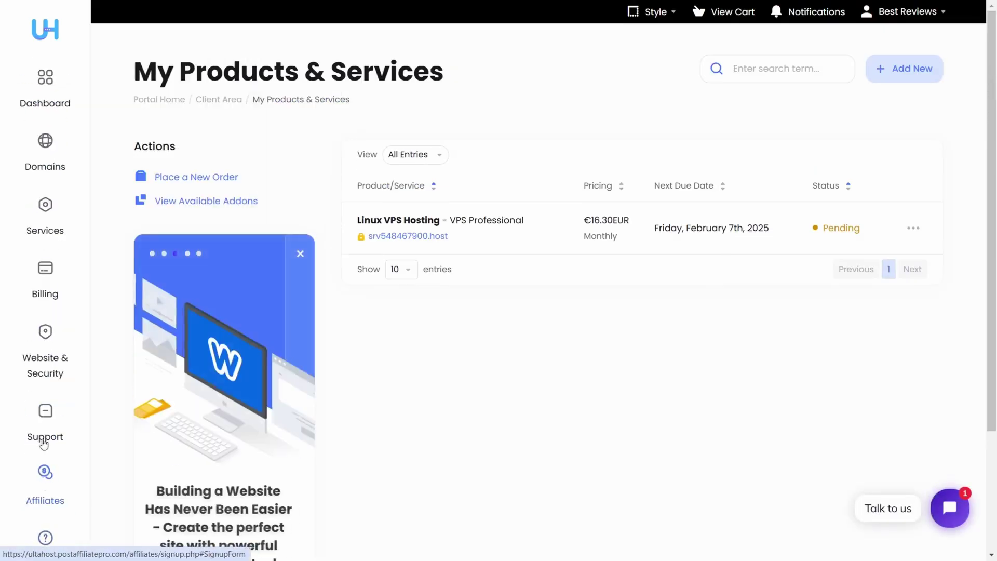
click(45, 87)
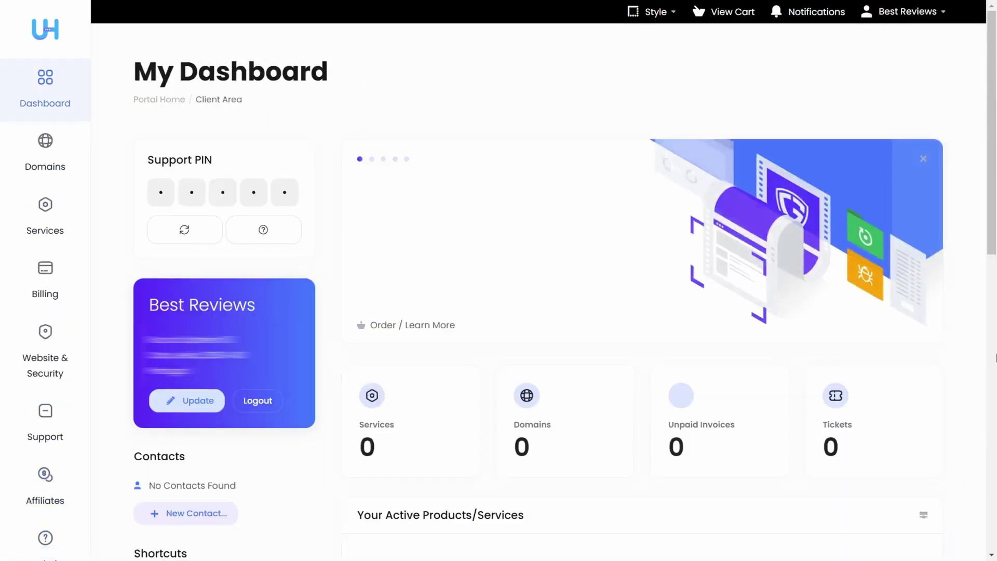
click(179, 514)
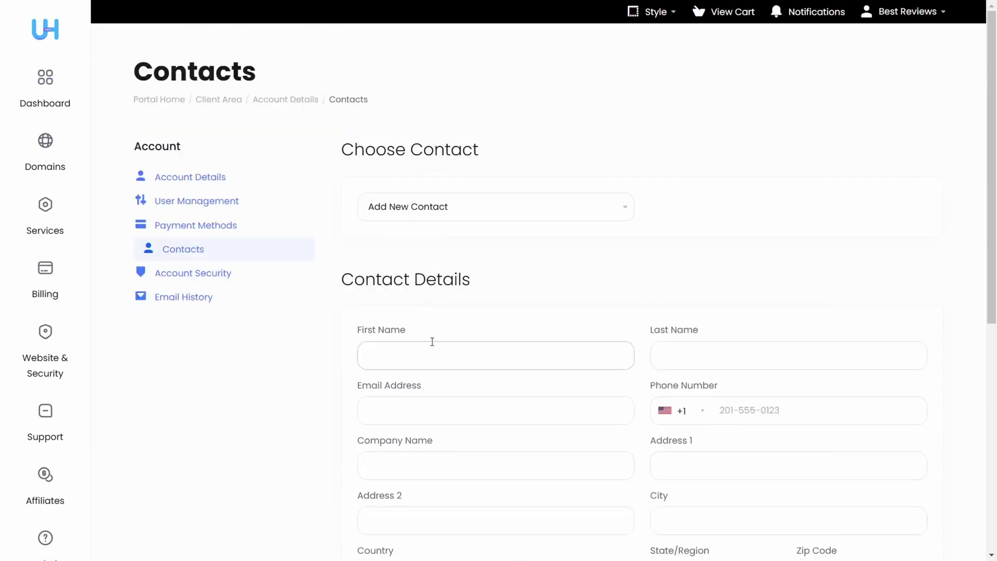
scroll(436, 312, down, 5)
scroll(366, 327, down, 2)
scroll(366, 327, up, 4)
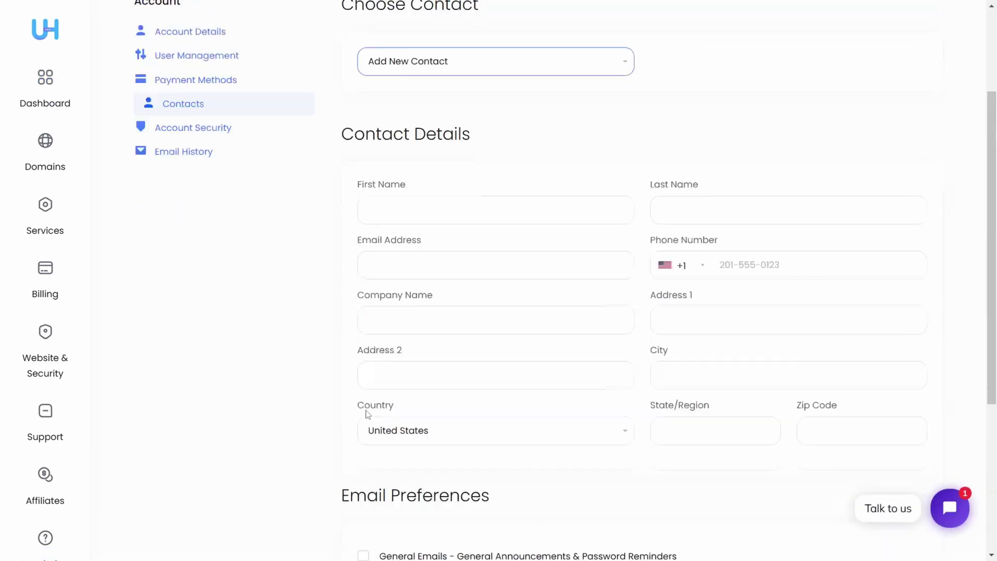
scroll(366, 328, up, 4)
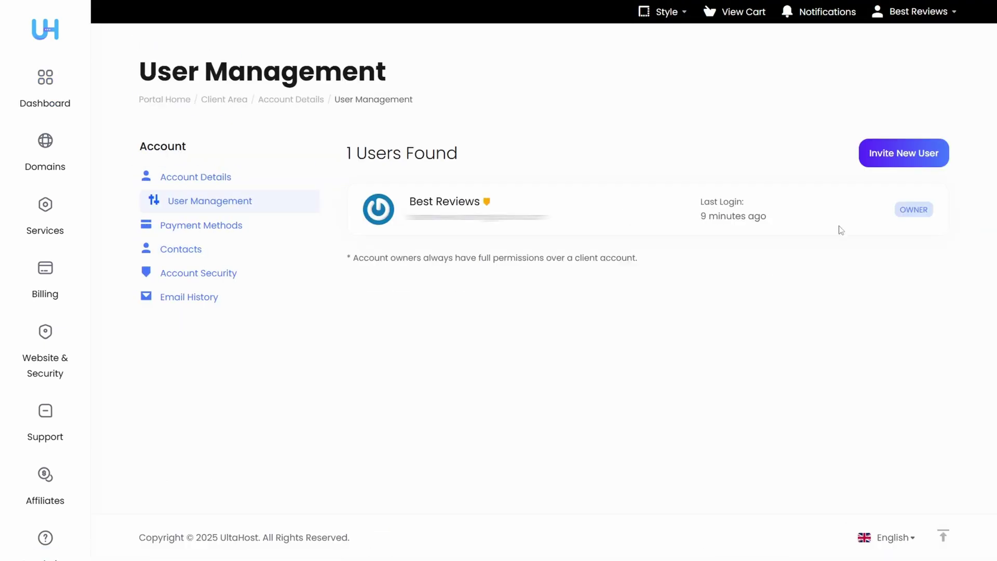
Explore the invite-user permissions, cancel the invitation, and open Account Security.
click(913, 159)
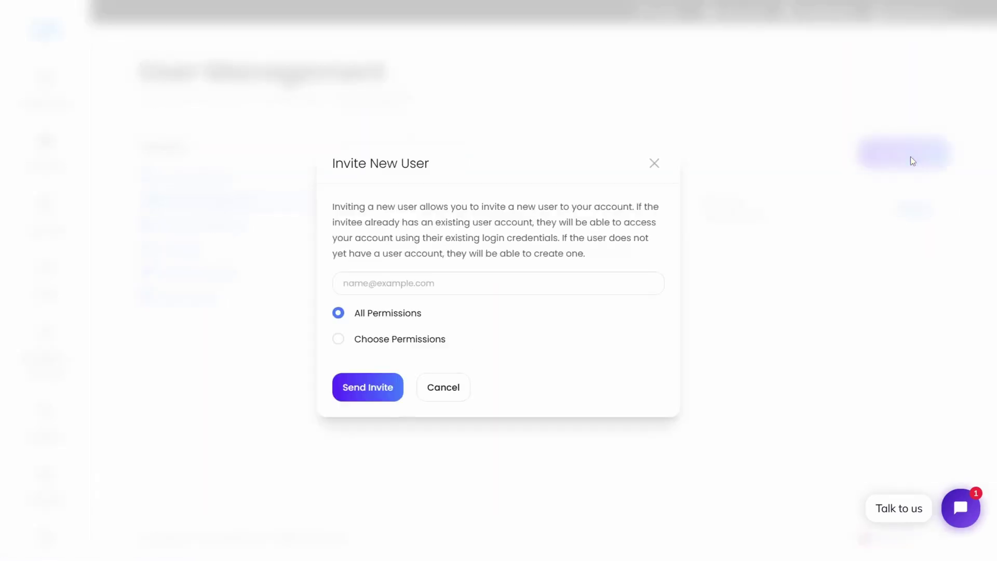
click(339, 340)
scroll(434, 306, down, 5)
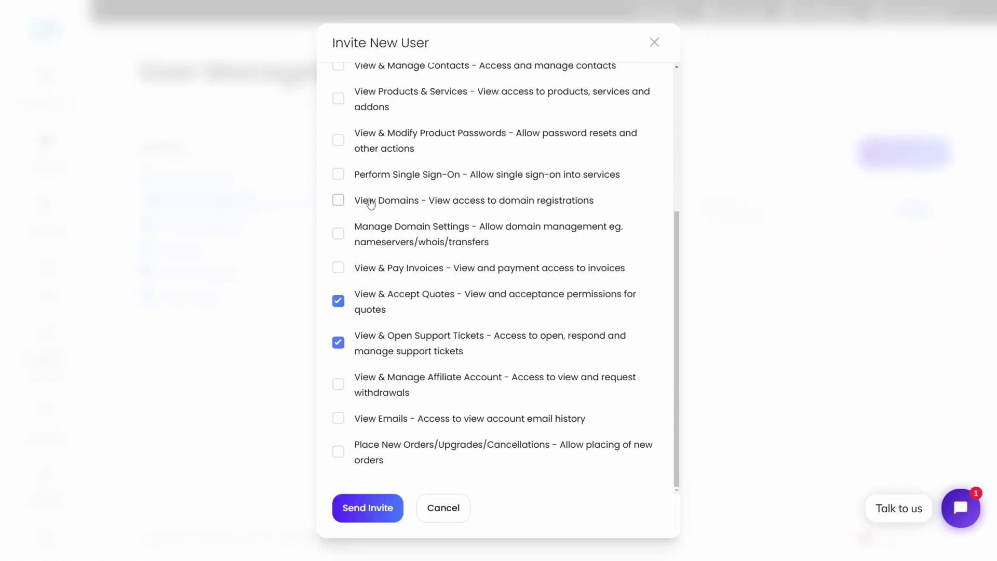
scroll(380, 276, up, 5)
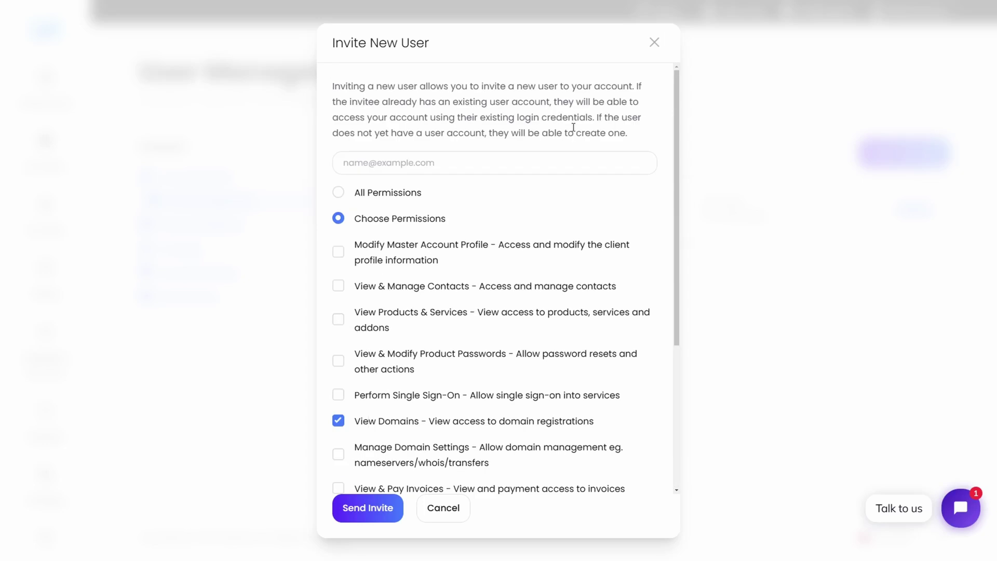
click(447, 510)
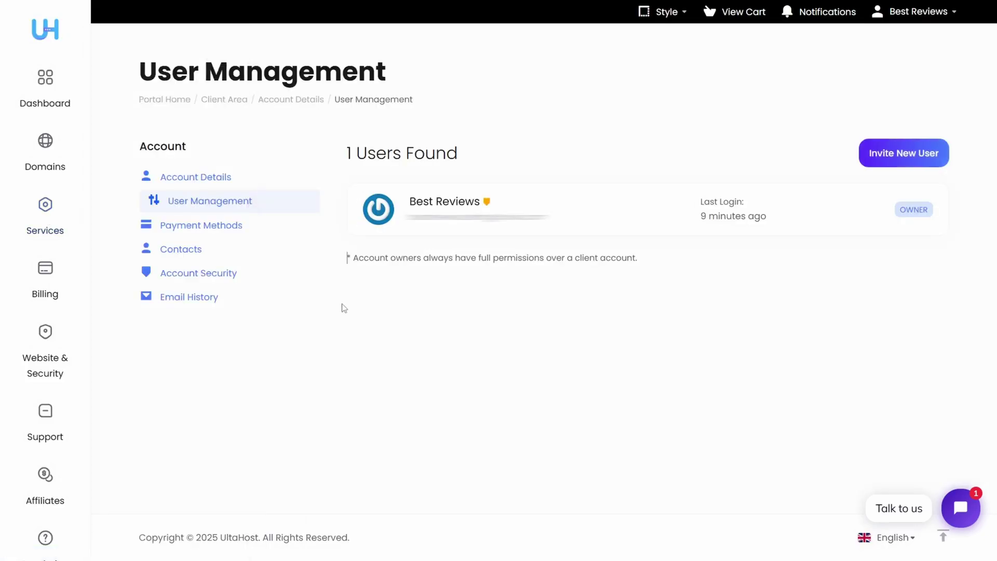
click(186, 275)
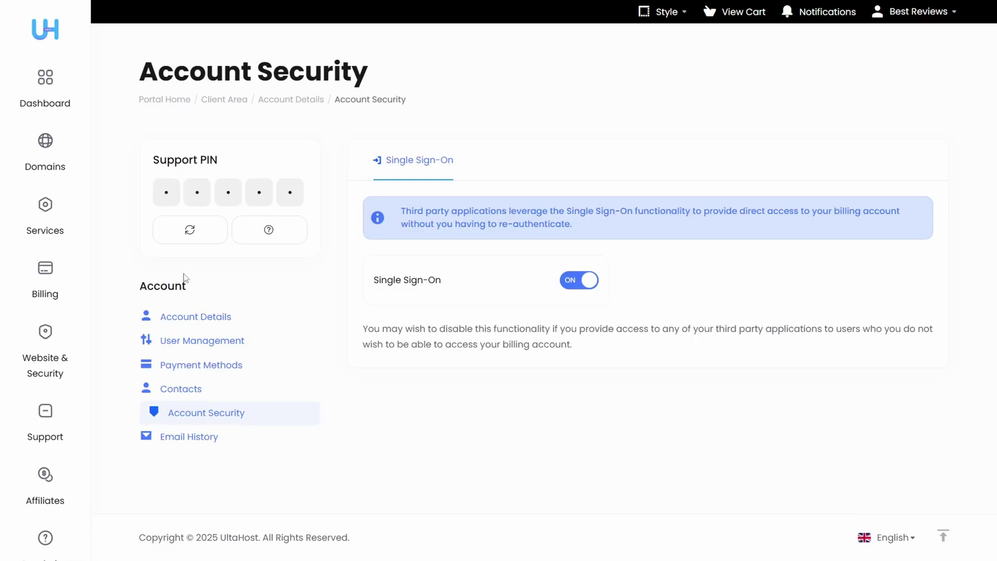
mouse_move(45, 350)
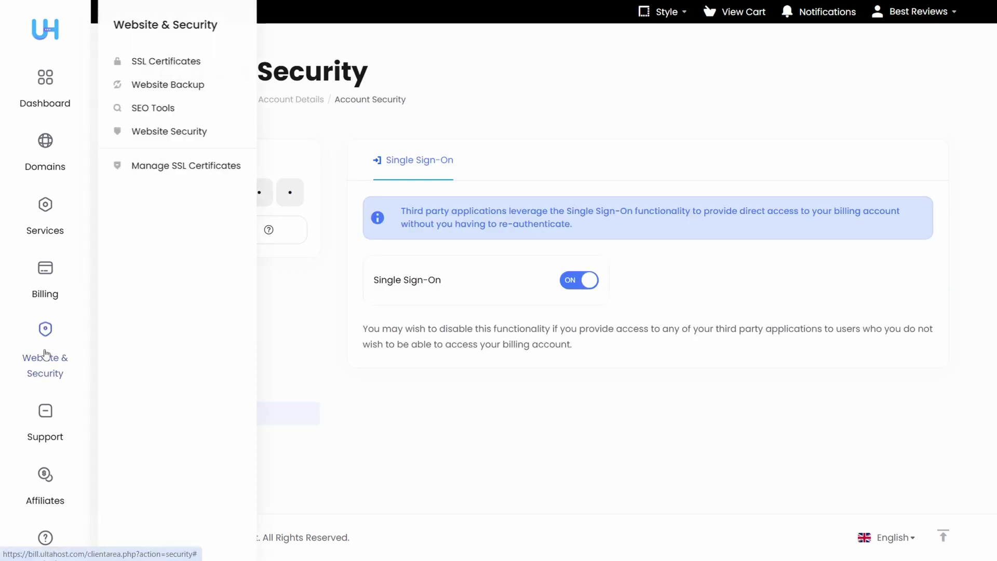
Browse the CodeGuard website backup and SiteLock website security pages.
click(152, 90)
scroll(534, 301, down, 5)
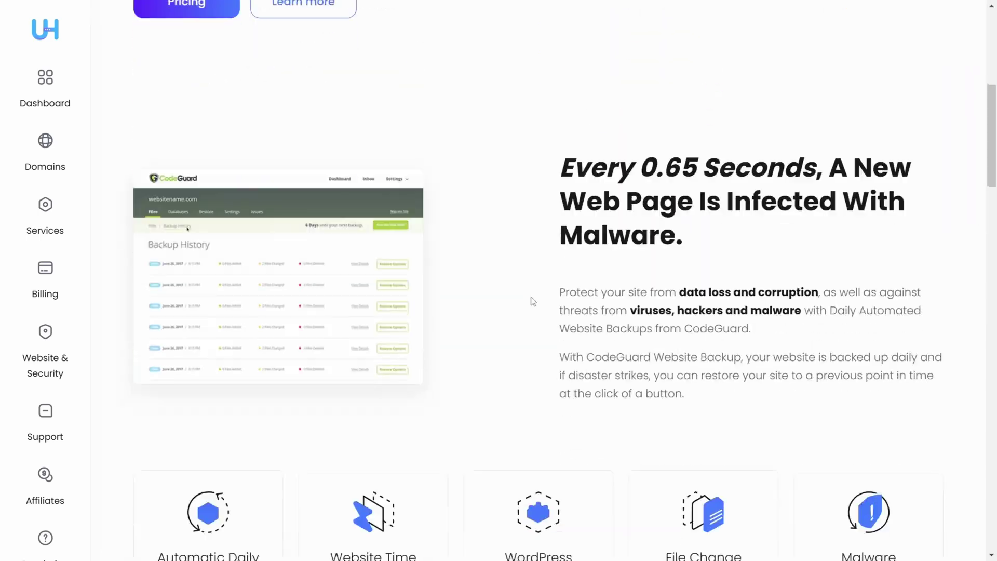
scroll(533, 301, down, 2)
scroll(533, 301, down, 1)
scroll(494, 370, down, 5)
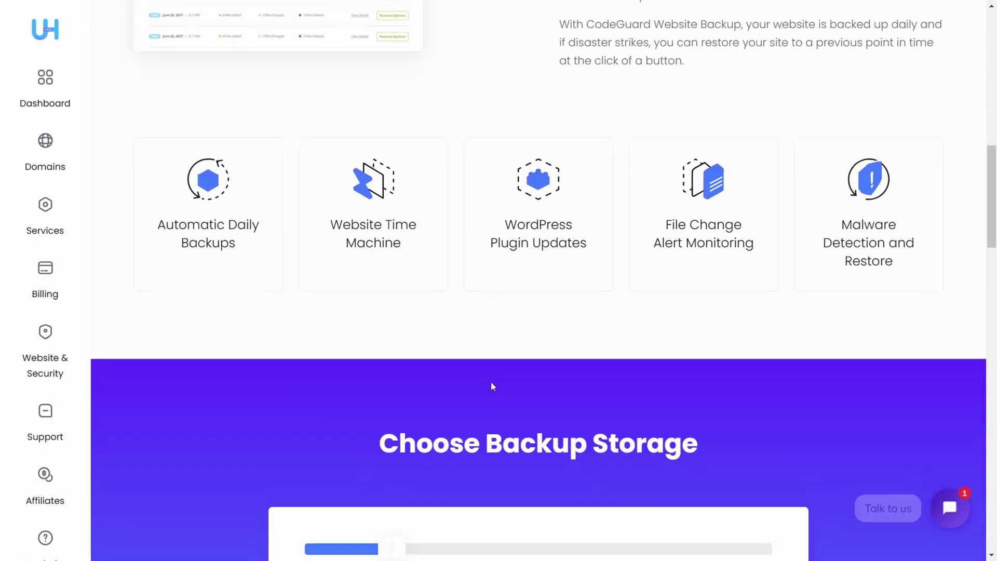
scroll(494, 369, down, 5)
scroll(493, 370, down, 5)
scroll(494, 370, down, 4)
scroll(492, 382, down, 5)
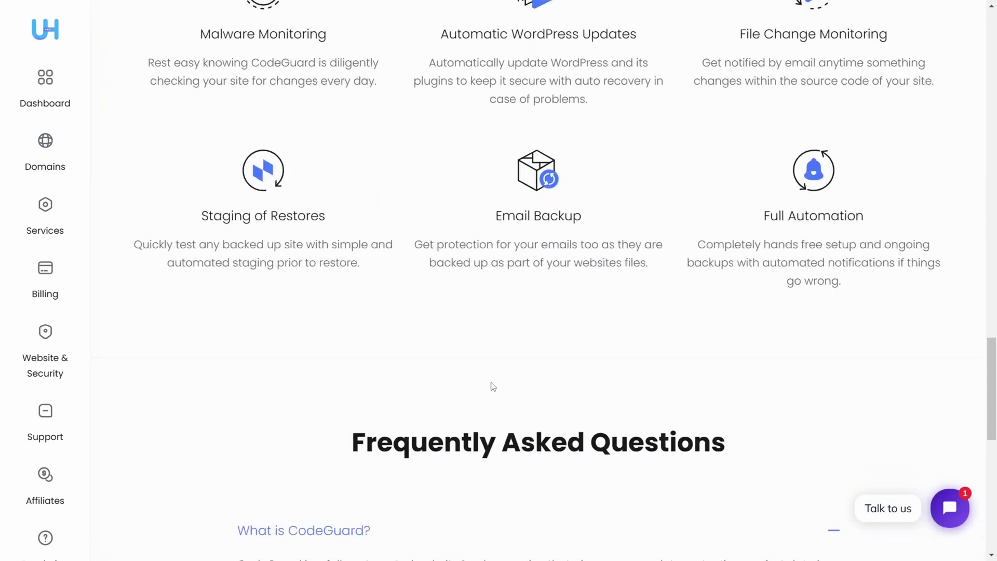
scroll(491, 382, down, 4)
scroll(492, 382, up, 3)
scroll(176, 430, up, 3)
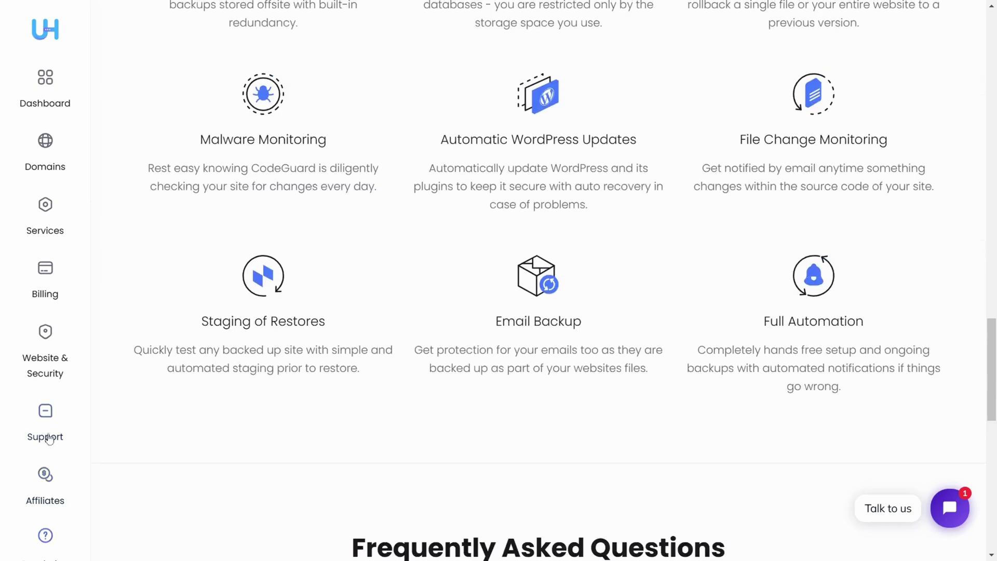
mouse_move(45, 351)
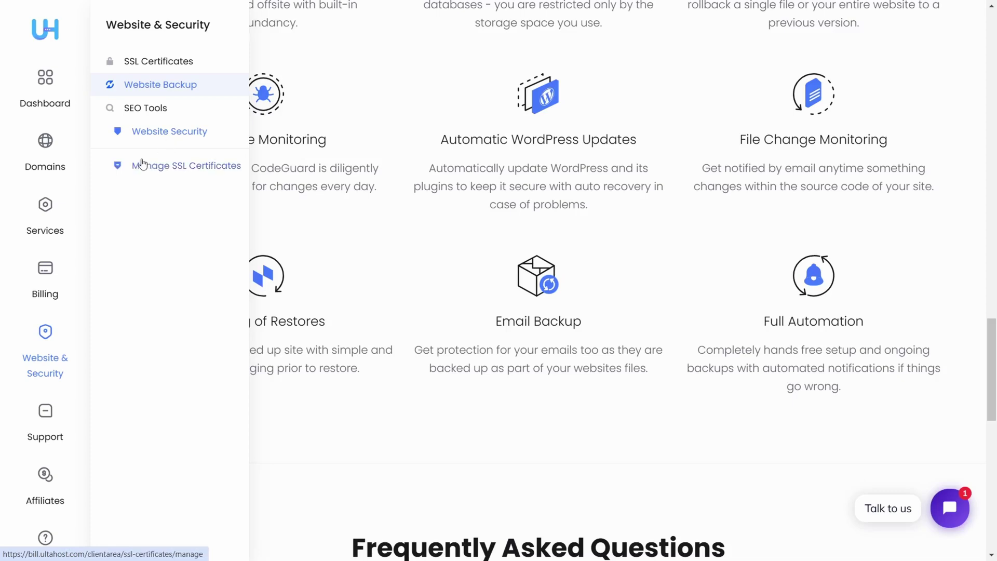
click(169, 131)
scroll(498, 281, down, 5)
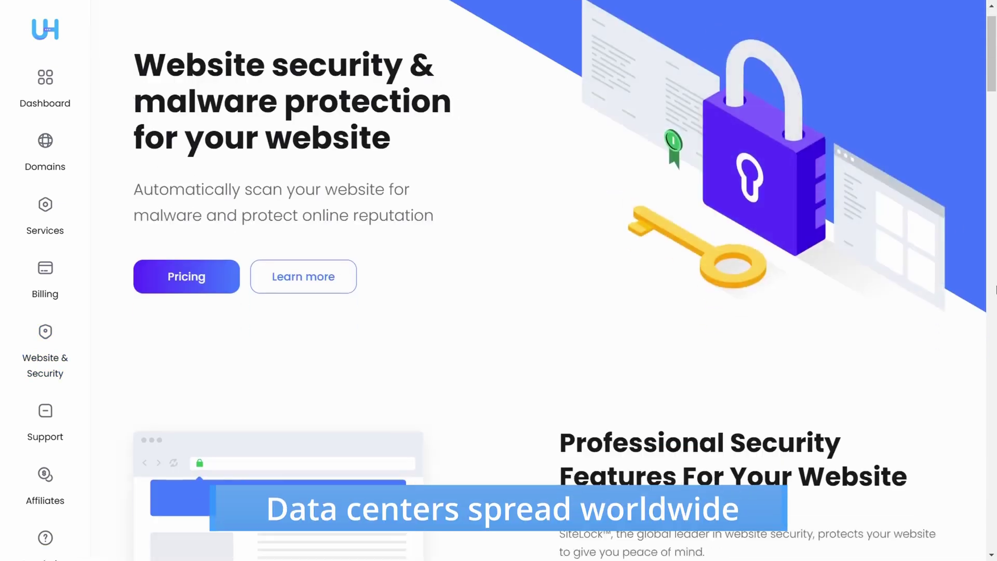
scroll(499, 280, down, 5)
scroll(498, 280, down, 5)
scroll(499, 281, down, 5)
scroll(499, 281, down, 5)
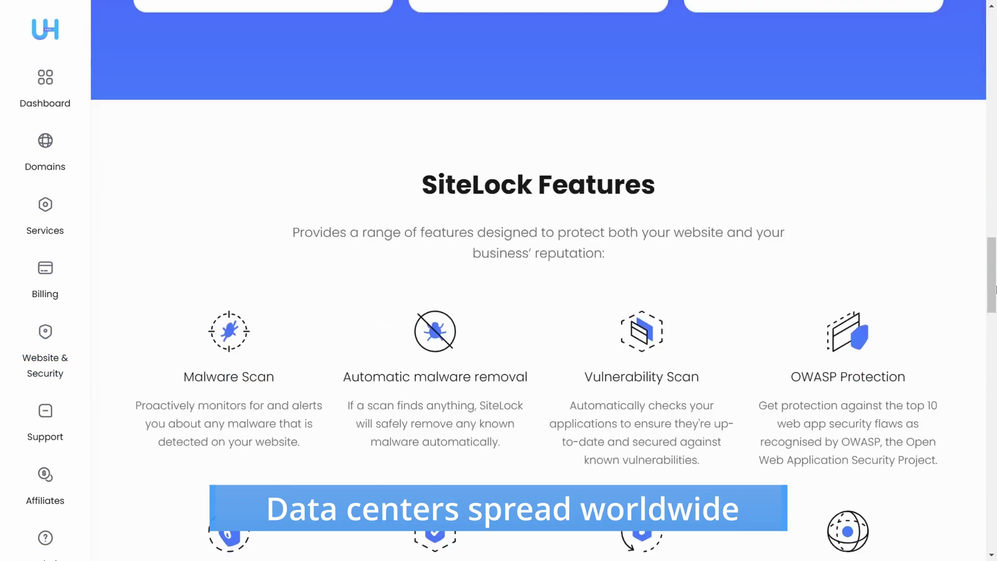
scroll(498, 280, down, 3)
scroll(498, 280, down, 3)
scroll(498, 281, down, 5)
scroll(330, 224, down, 4)
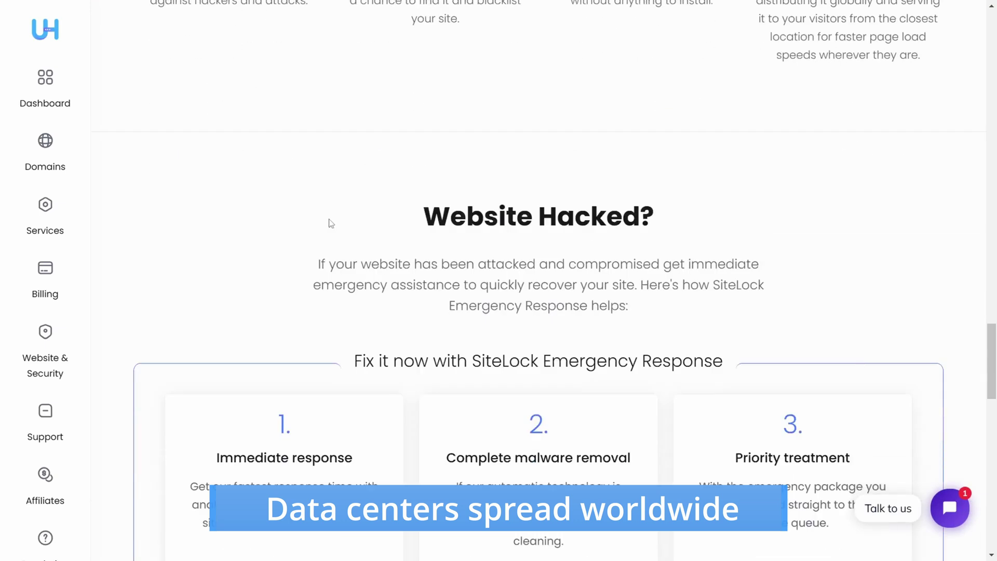
mouse_move(45, 352)
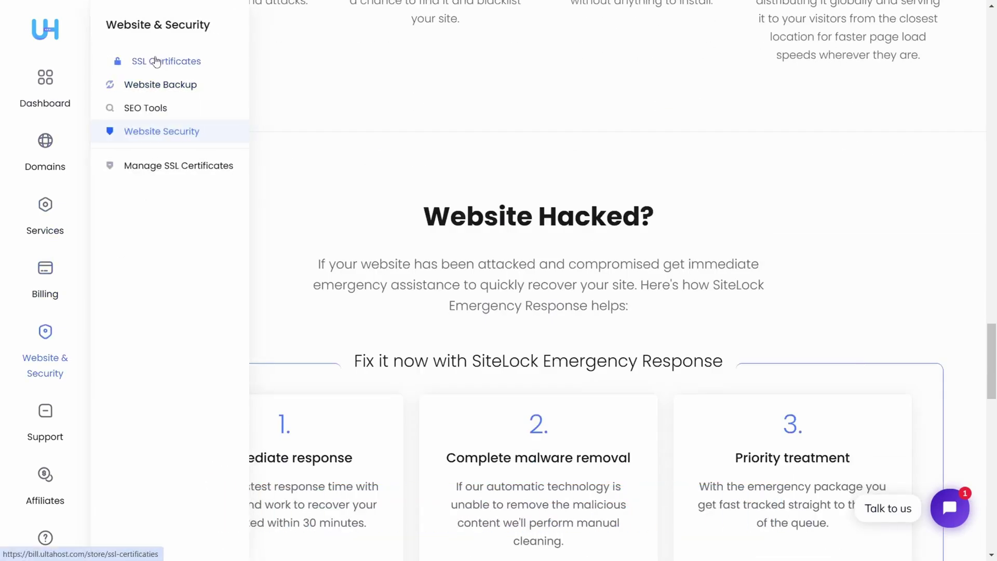
Browse the SSL Certificates page, then open the empty Manage SSL Certificates list.
click(166, 61)
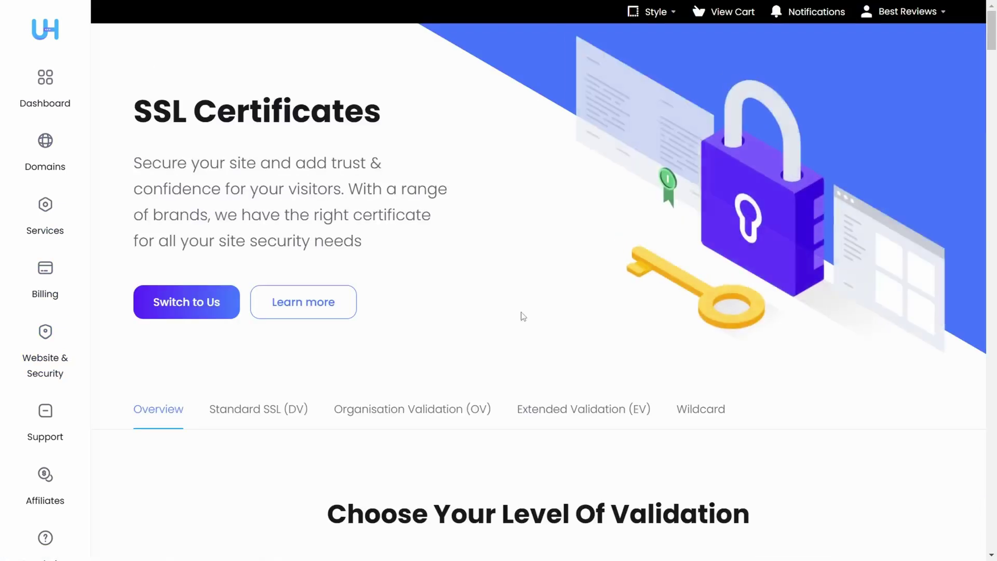
scroll(587, 313, down, 3)
scroll(586, 313, down, 5)
scroll(587, 312, down, 5)
scroll(587, 312, down, 5)
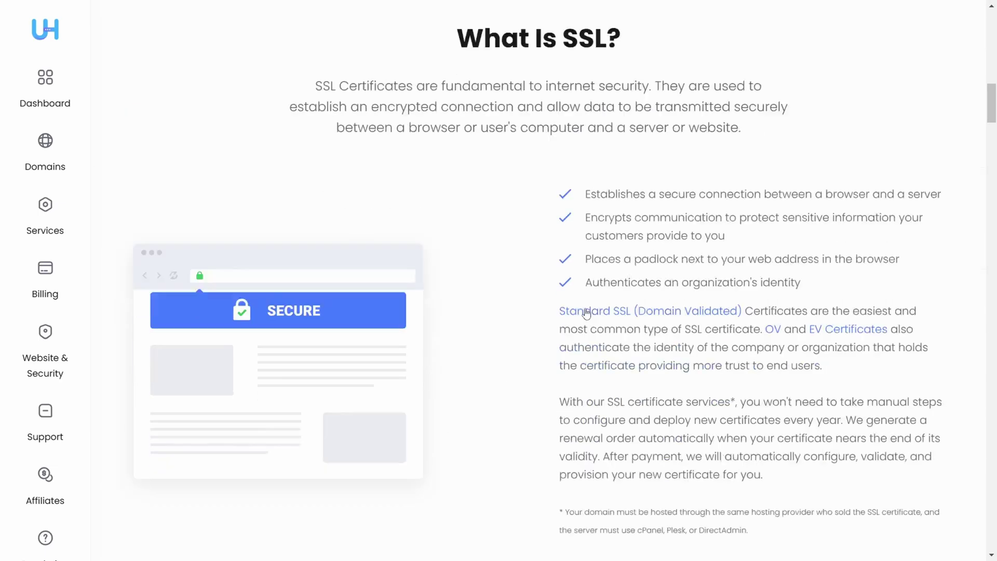
scroll(586, 313, down, 5)
scroll(587, 313, down, 3)
scroll(586, 313, down, 2)
scroll(586, 313, down, 5)
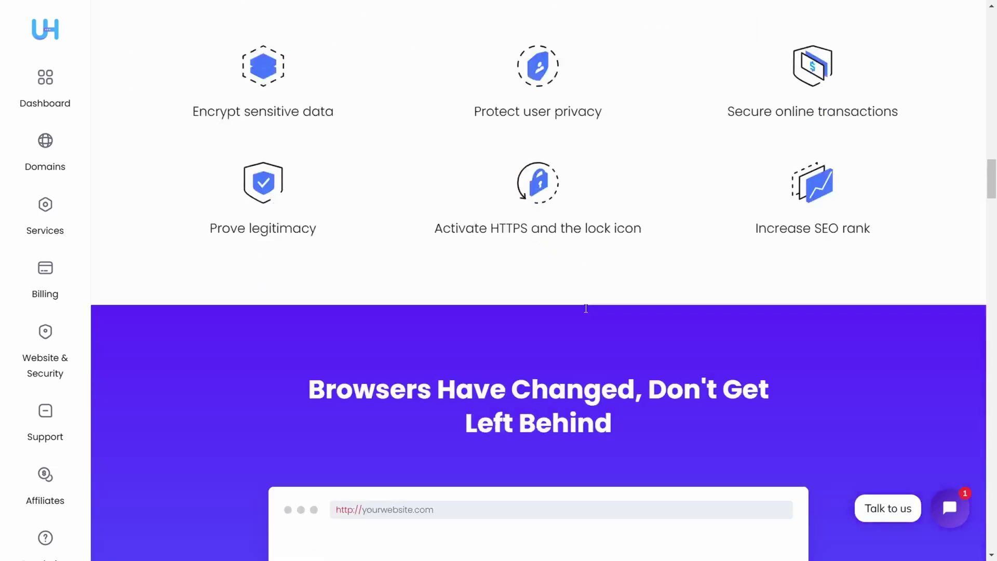
scroll(587, 313, down, 5)
scroll(587, 312, down, 5)
scroll(587, 312, down, 3)
scroll(587, 313, down, 5)
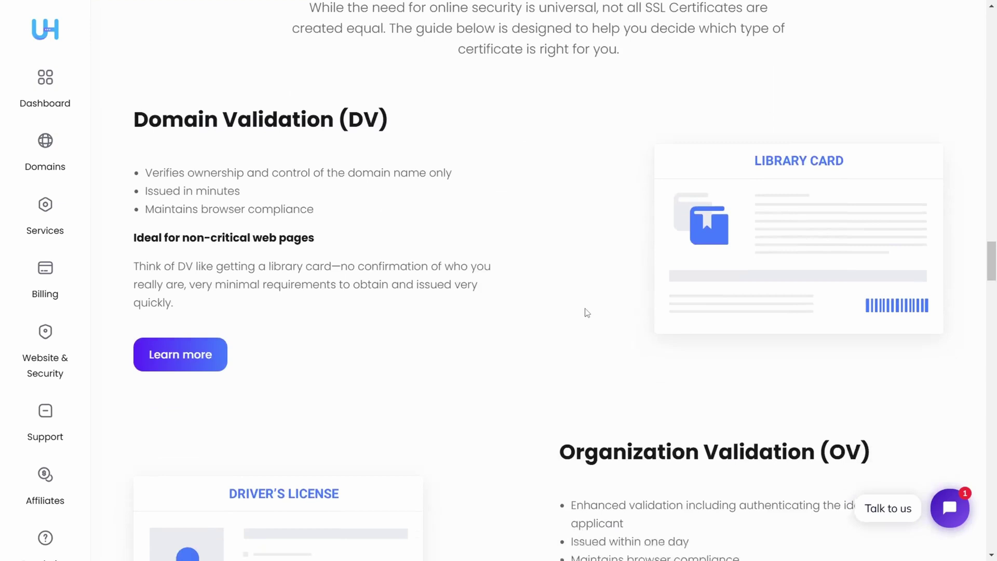
scroll(586, 312, down, 4)
scroll(587, 312, down, 2)
mouse_move(45, 350)
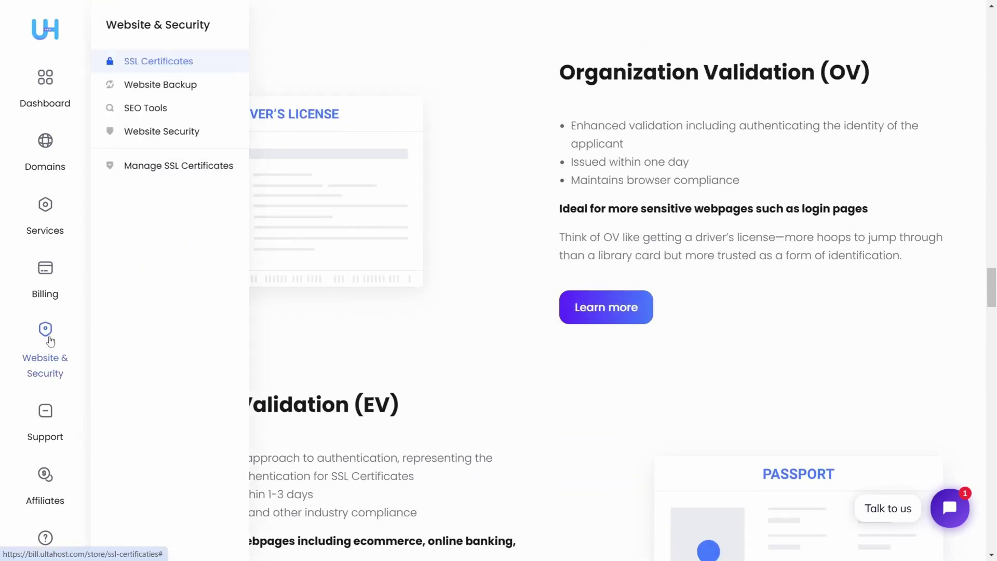
click(152, 166)
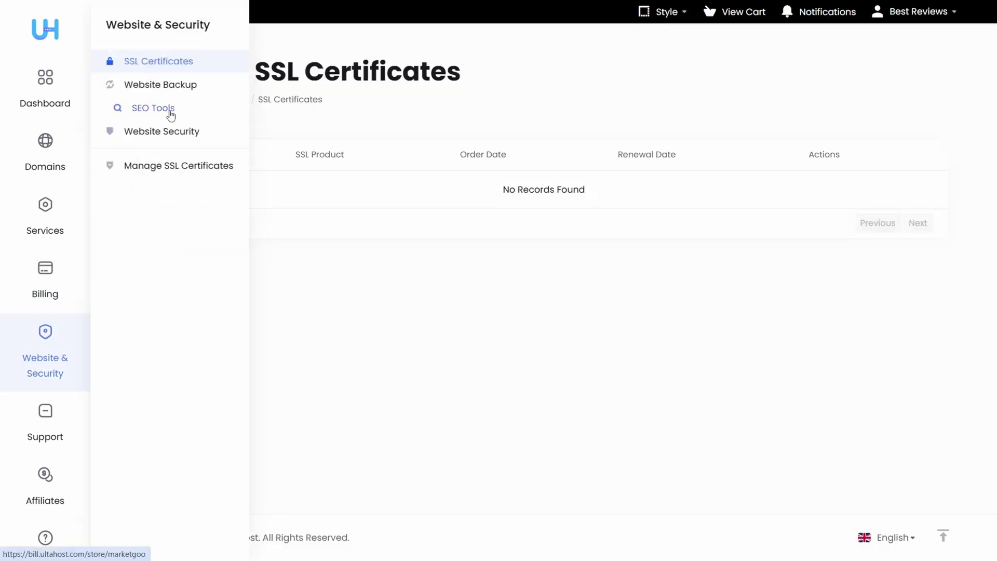
Open the SEO Tools product page from Website & Security.
click(153, 108)
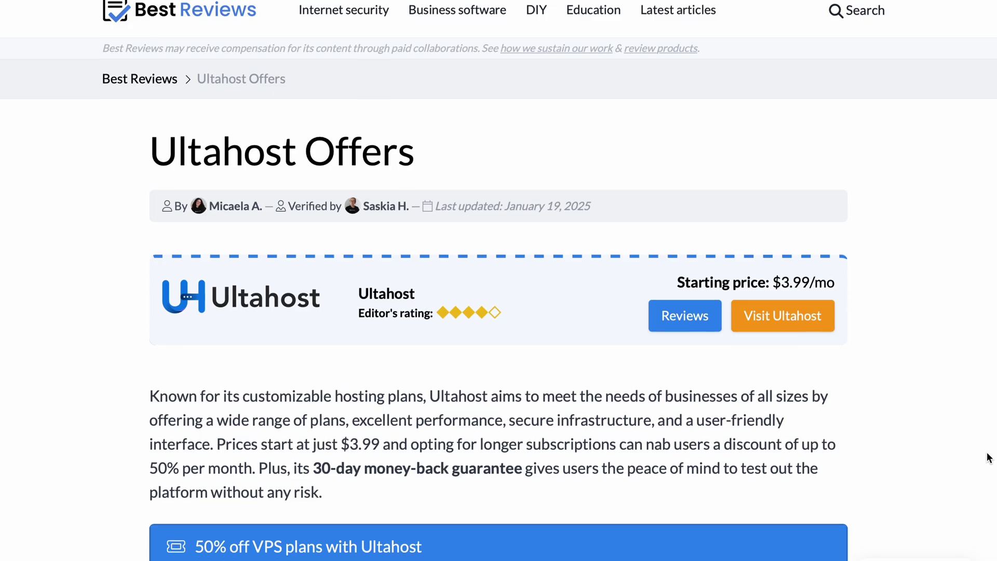
scroll(987, 457, down, 2)
scroll(988, 458, down, 2)
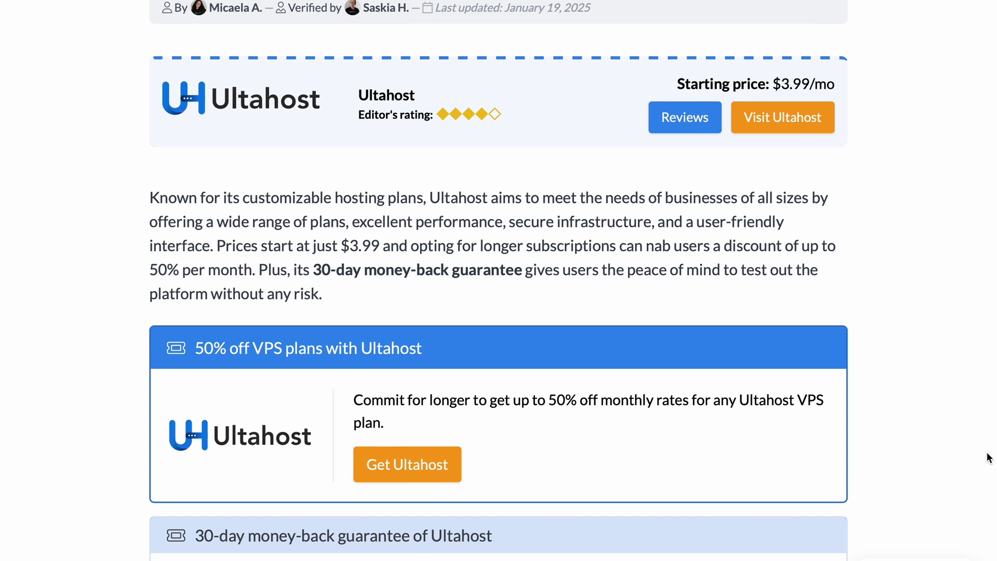
scroll(988, 457, down, 2)
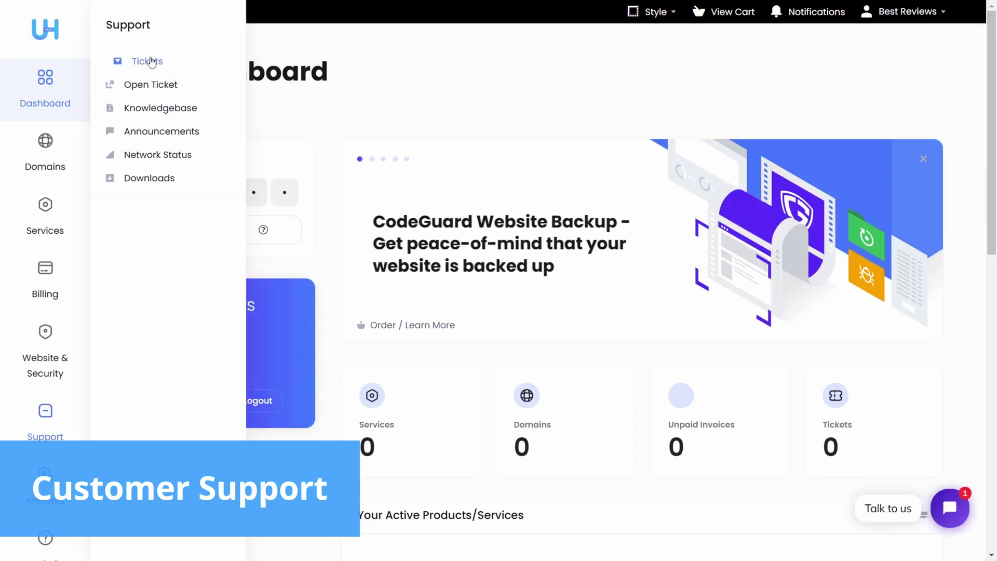
Check the empty tickets list, start a new ticket, and browse the live chat's discount conversation.
click(152, 61)
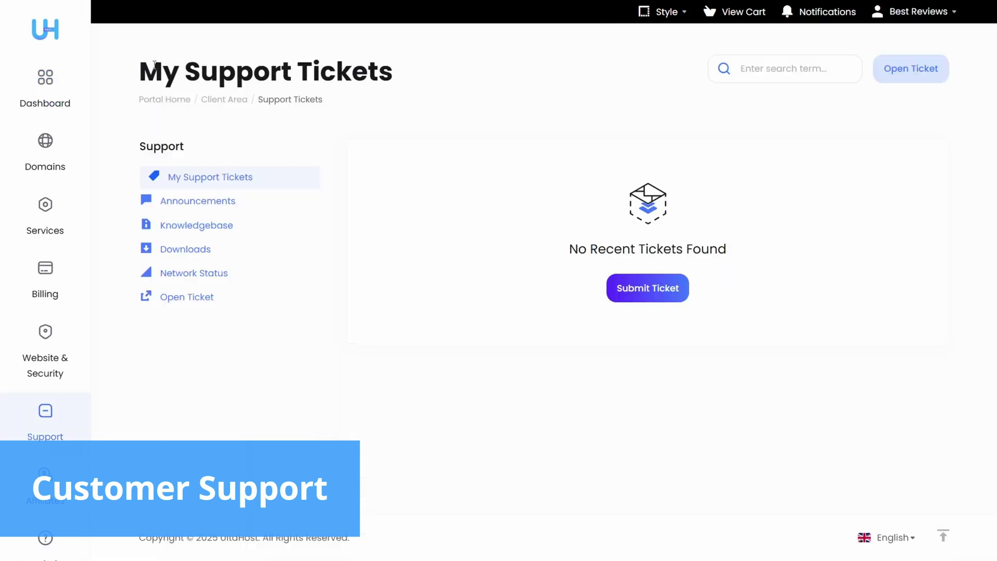
click(647, 290)
scroll(720, 303, down, 2)
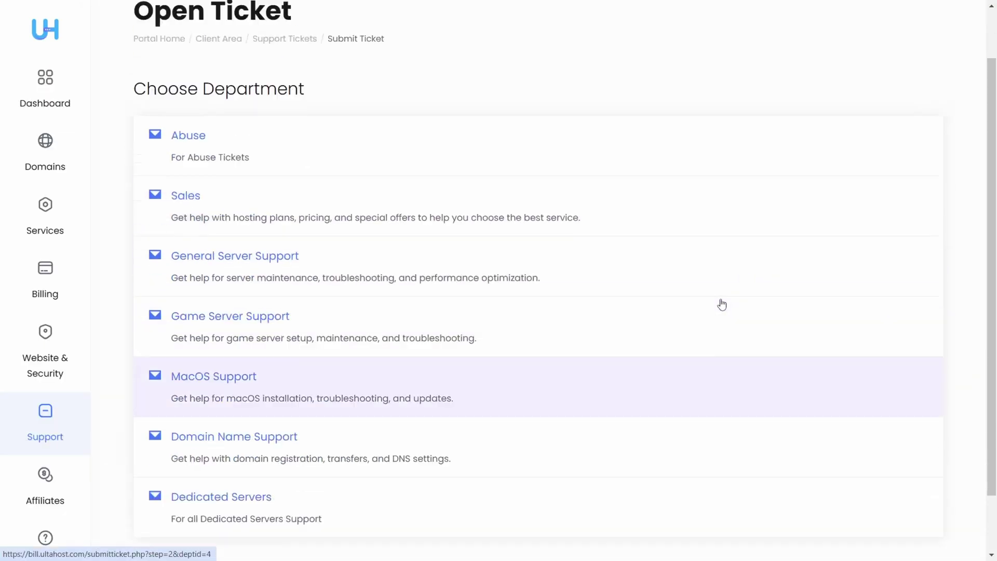
scroll(753, 529, up, 3)
scroll(752, 530, down, 5)
scroll(752, 530, up, 5)
click(952, 507)
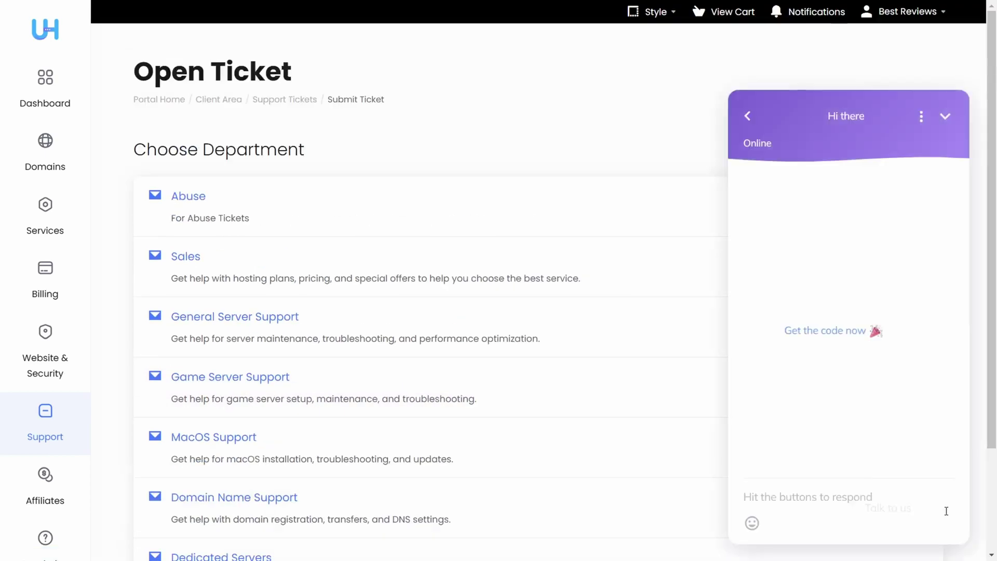
click(748, 115)
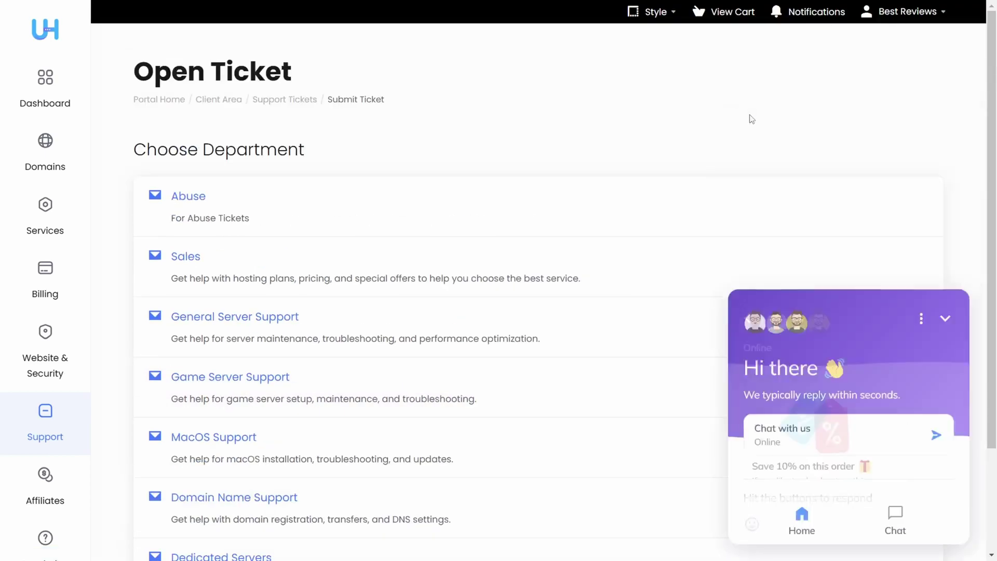
click(935, 461)
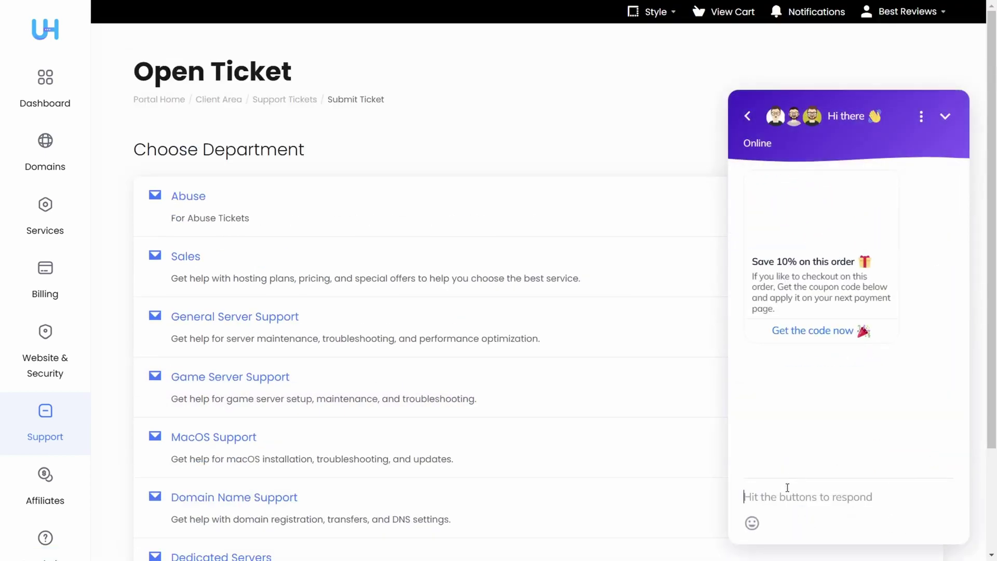
click(747, 115)
click(44, 421)
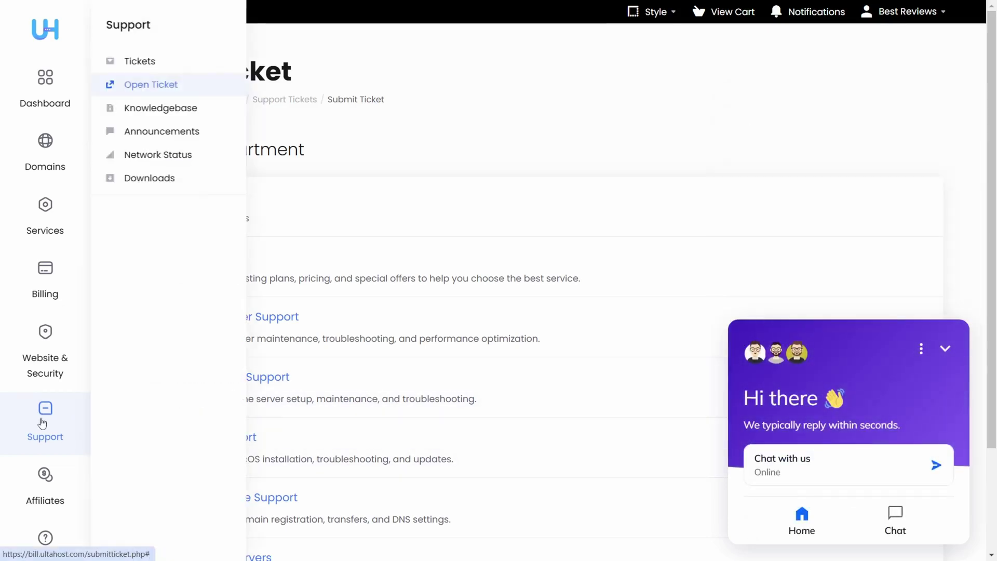
Open the Ultahost knowledgebase and then the Contact Support page.
click(168, 108)
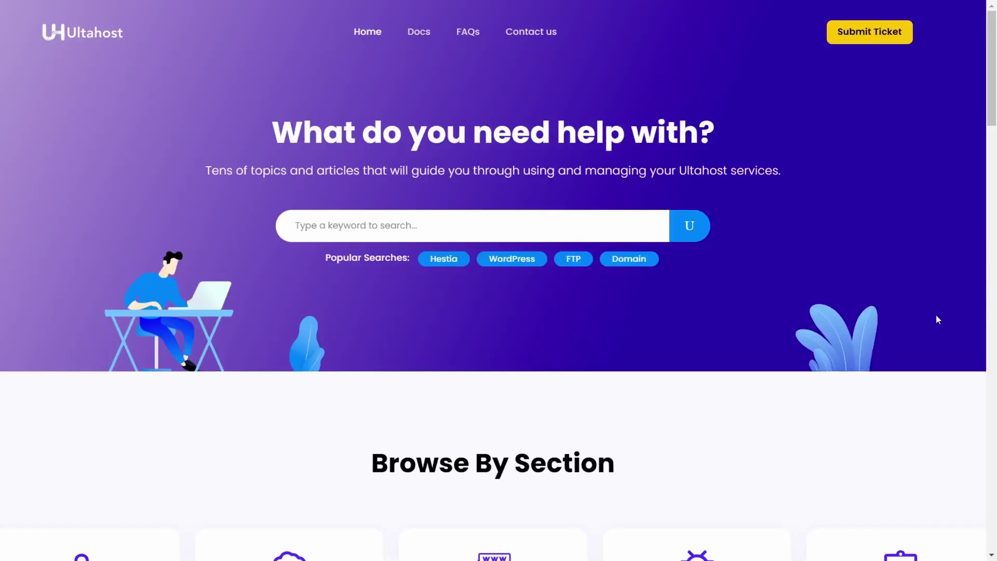
scroll(935, 314, down, 5)
scroll(920, 321, down, 4)
scroll(920, 322, down, 5)
scroll(920, 321, down, 3)
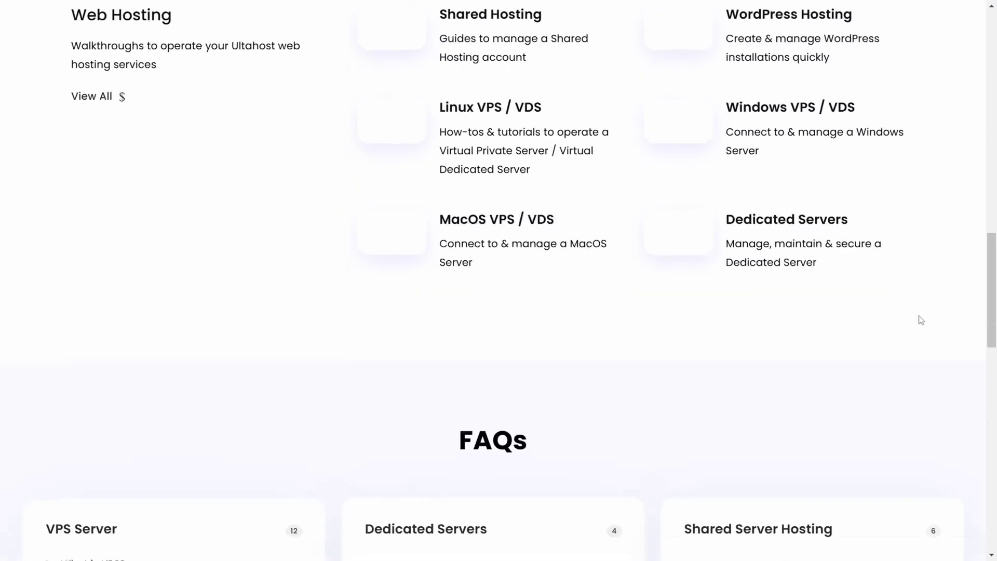
scroll(920, 321, down, 3)
scroll(919, 321, down, 3)
scroll(920, 321, down, 4)
scroll(920, 321, down, 4)
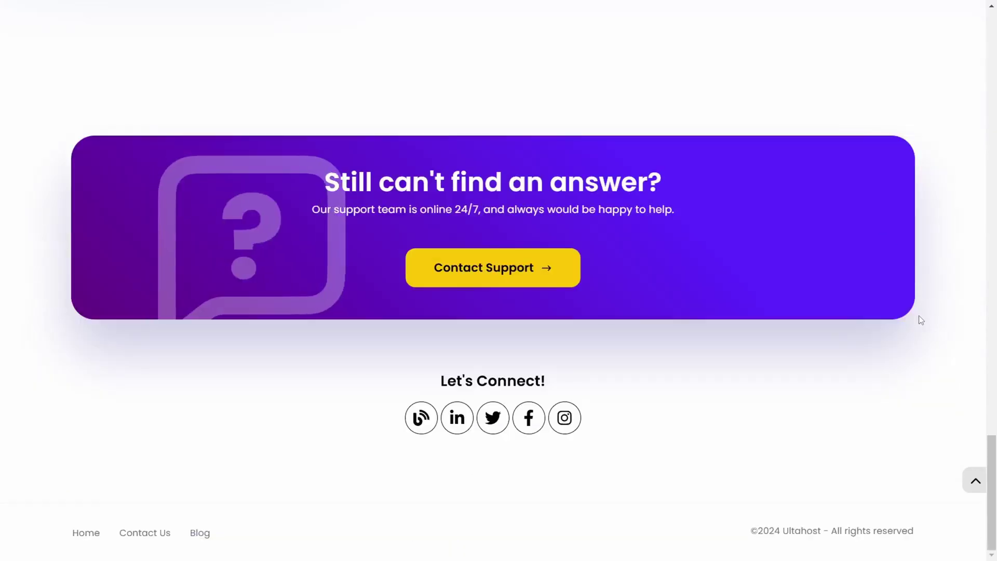
scroll(920, 322, up, 1)
click(493, 301)
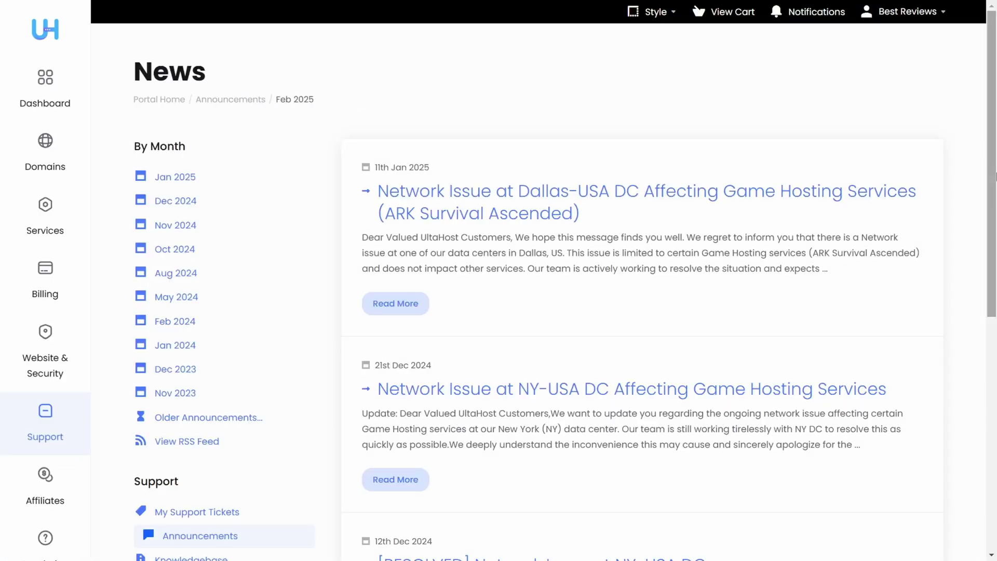
drag(990, 156, 991, 247)
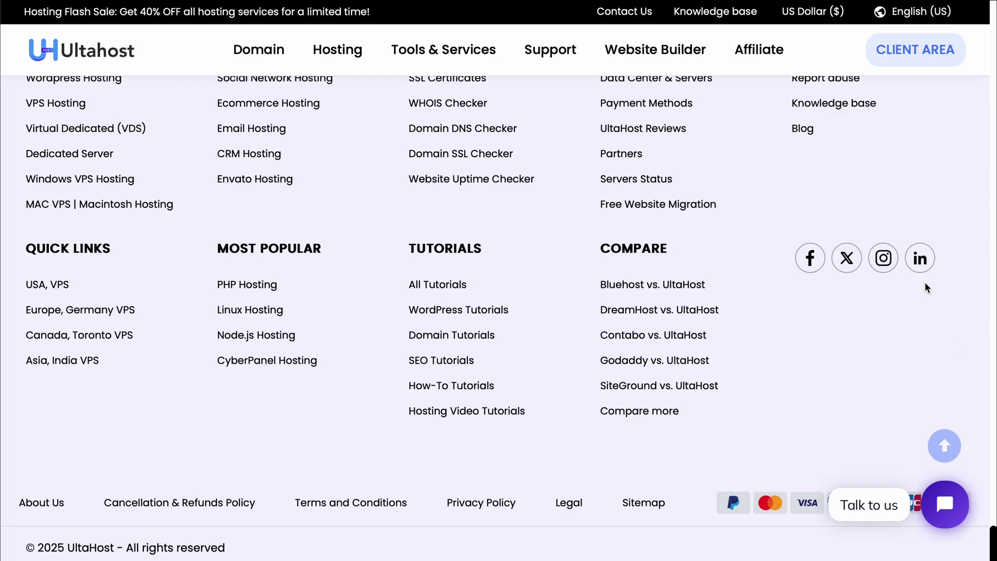
Open UltaHost's Facebook page from the Facebook icon in the site footer.
click(847, 258)
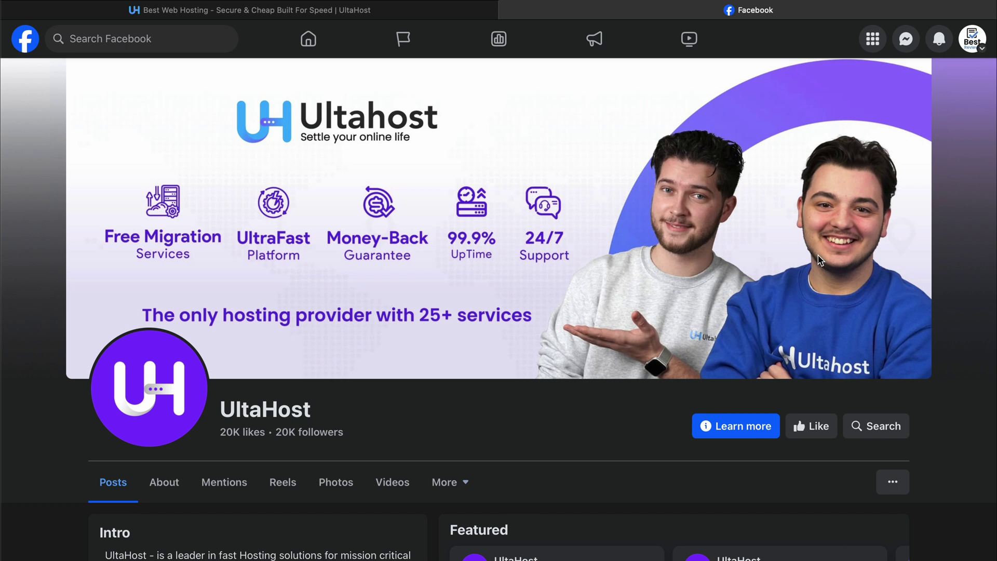
scroll(957, 283, down, 5)
scroll(956, 283, down, 5)
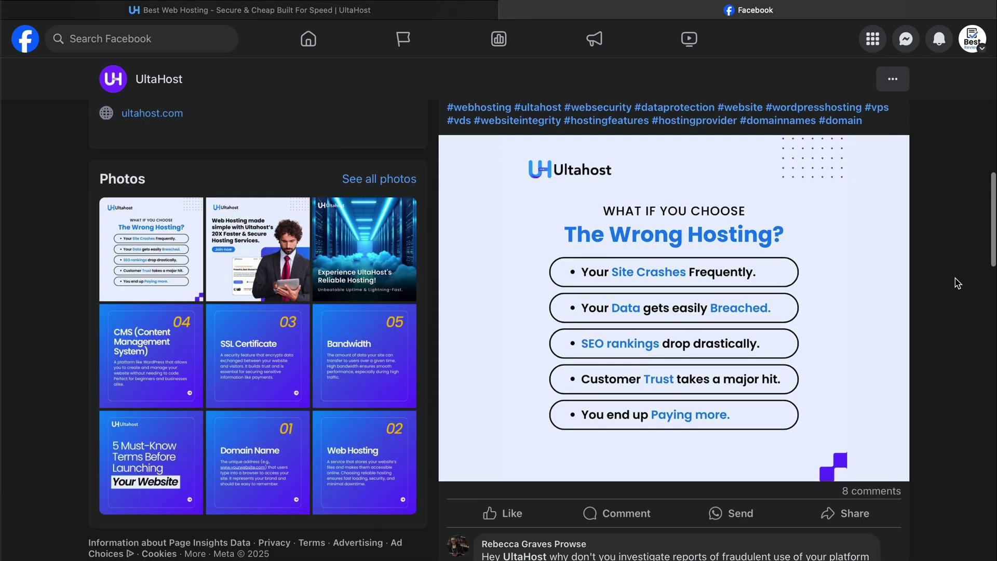
scroll(957, 283, down, 3)
scroll(957, 283, down, 3)
scroll(956, 283, down, 3)
scroll(957, 283, down, 2)
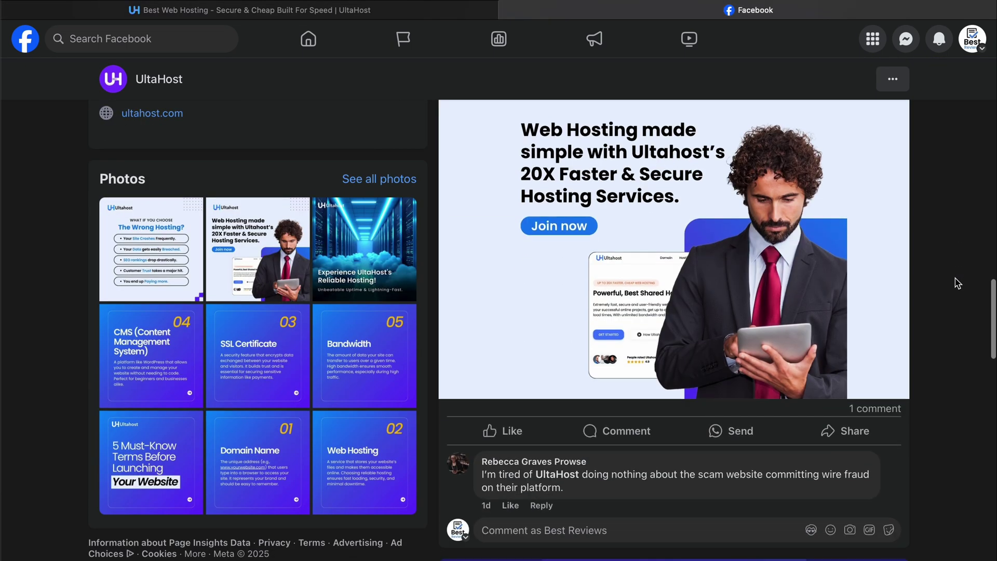